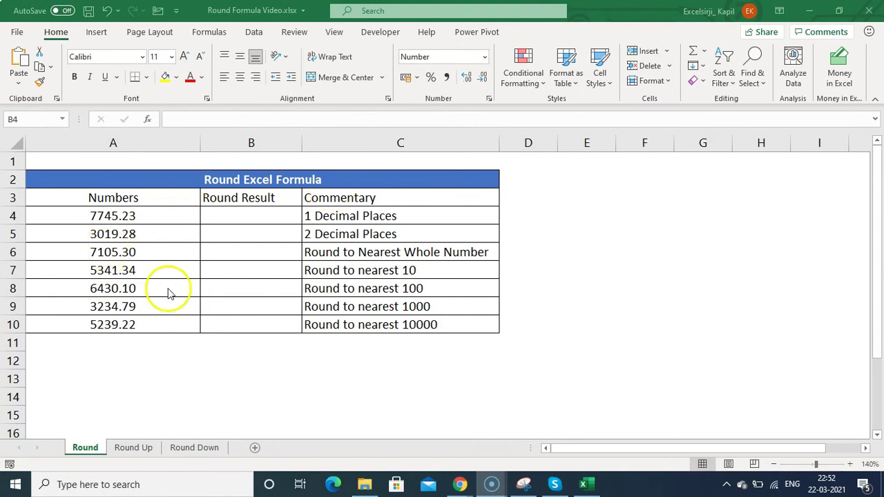
- Check the stored value of 7745.23 in A4 by adding and removing decimal places, ending at two
left_click(152, 218)
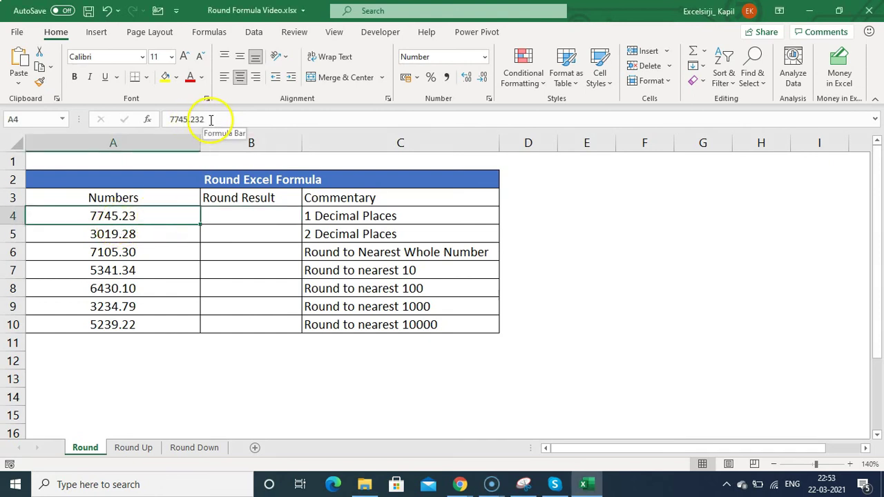
left_click(290, 339)
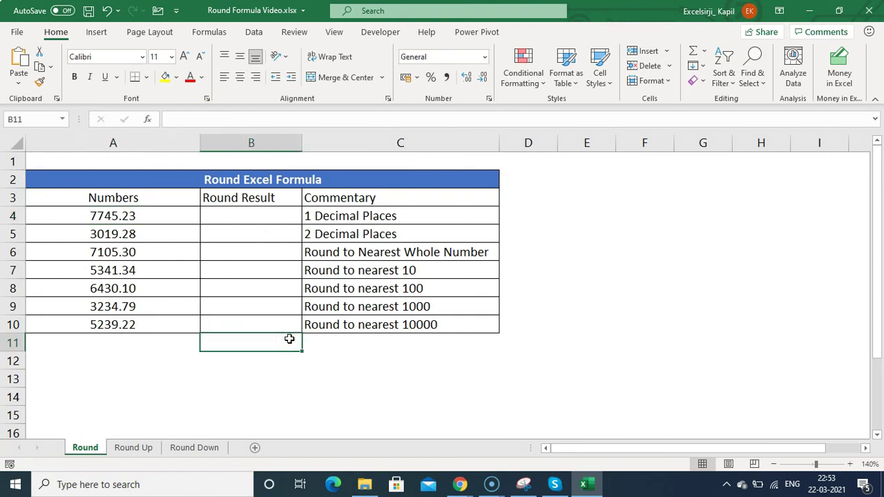
left_click(160, 210)
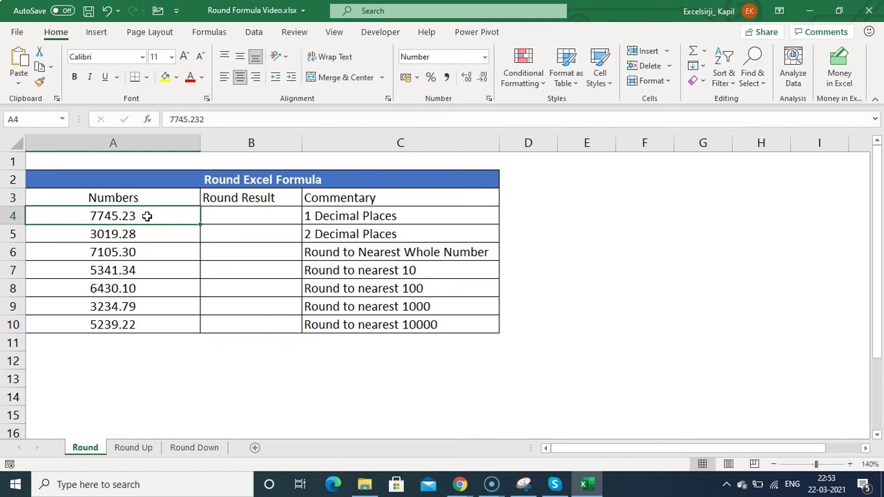
left_click(152, 215)
left_click(466, 77)
left_click(466, 77)
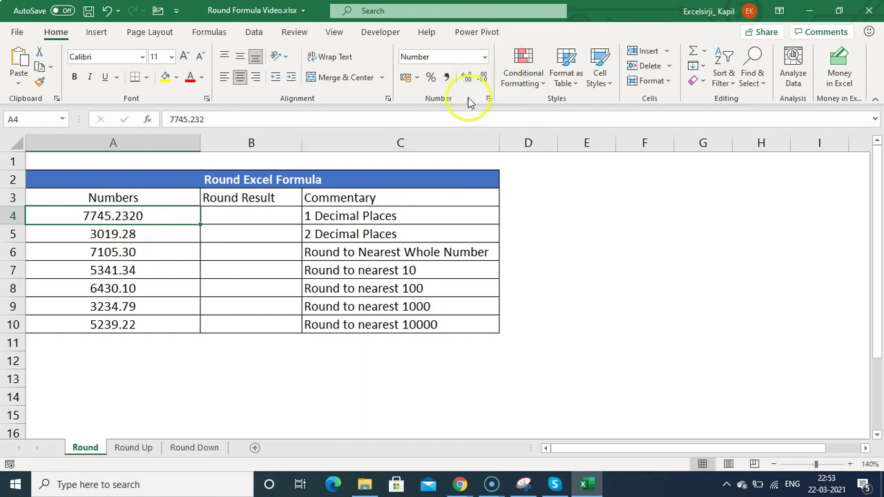
left_click(483, 77)
left_click(483, 77)
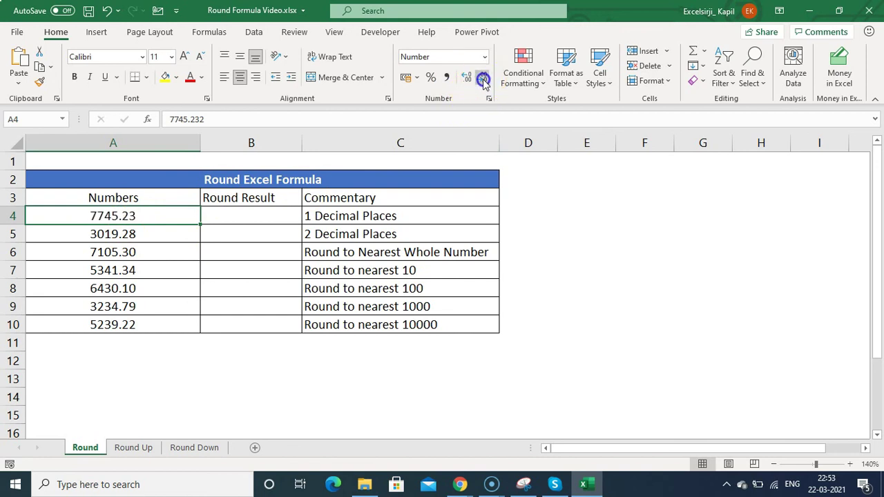
left_click(482, 78)
left_click(483, 77)
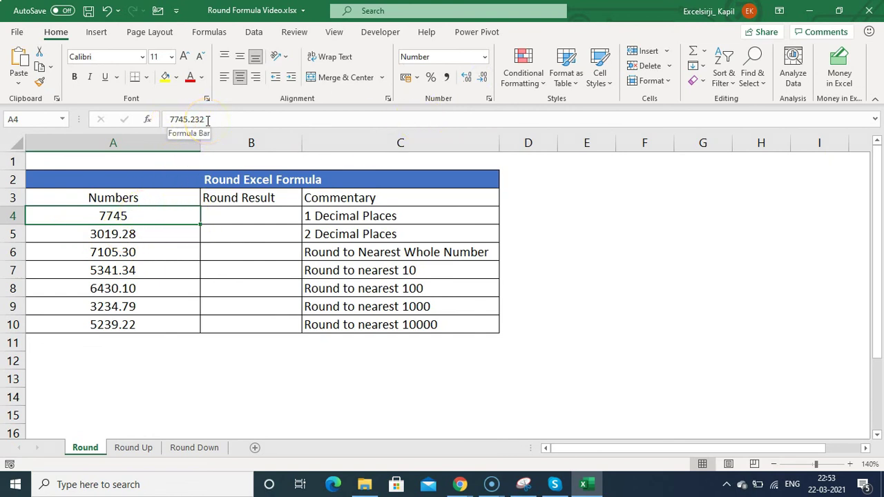
left_click(465, 77)
left_click(465, 77)
left_click(465, 77)
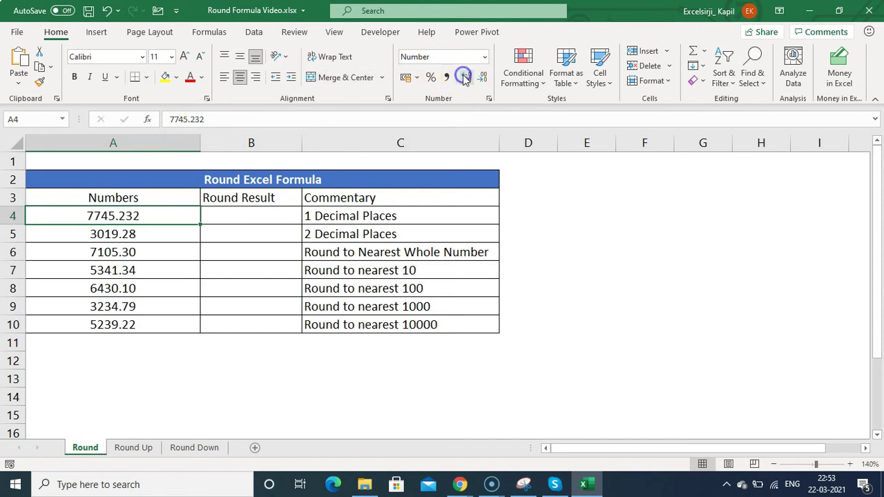
left_click(481, 78)
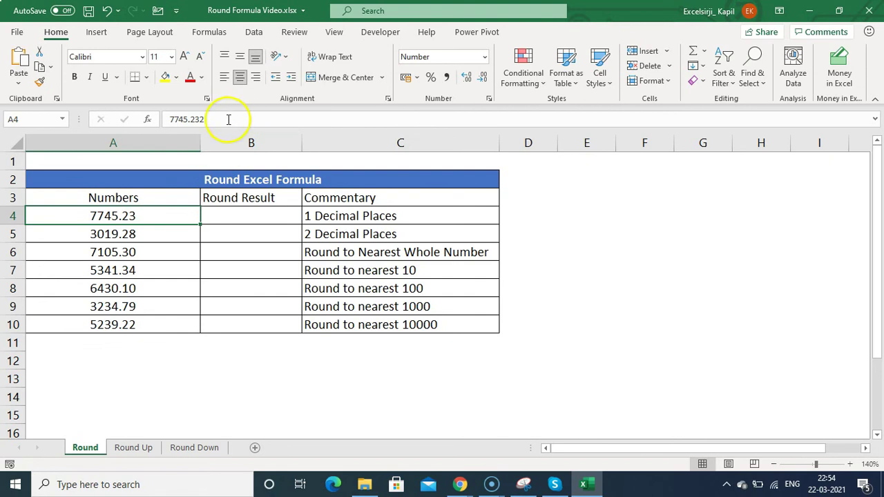
- Enter =ROUND(A4,1) in B4 to round 7745.23 to one decimal
left_click(255, 211)
type("=rou")
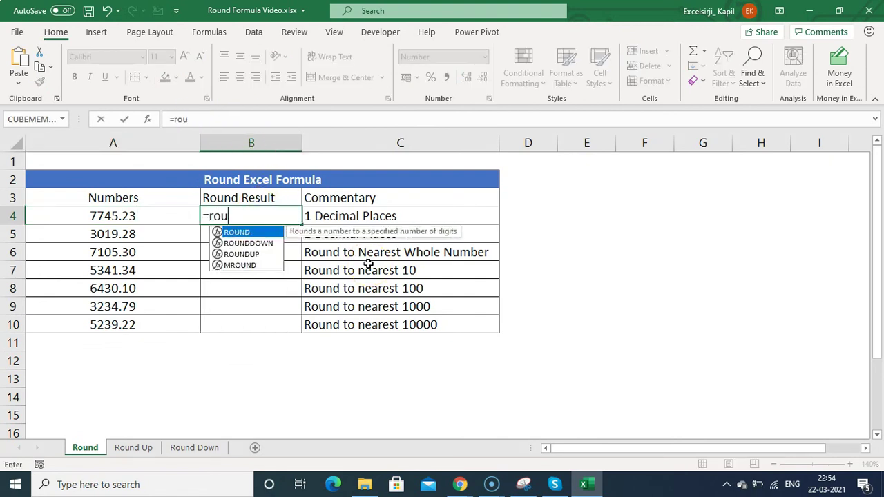
type("nd(")
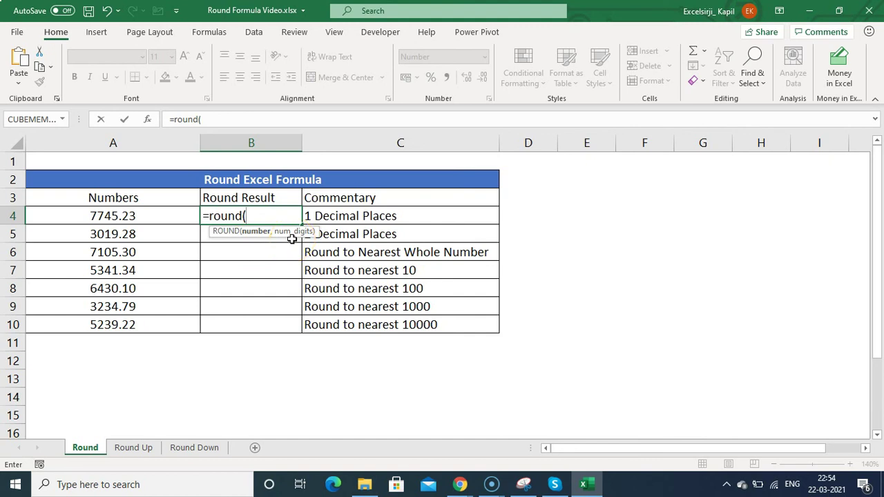
left_click(243, 215)
left_click(140, 215)
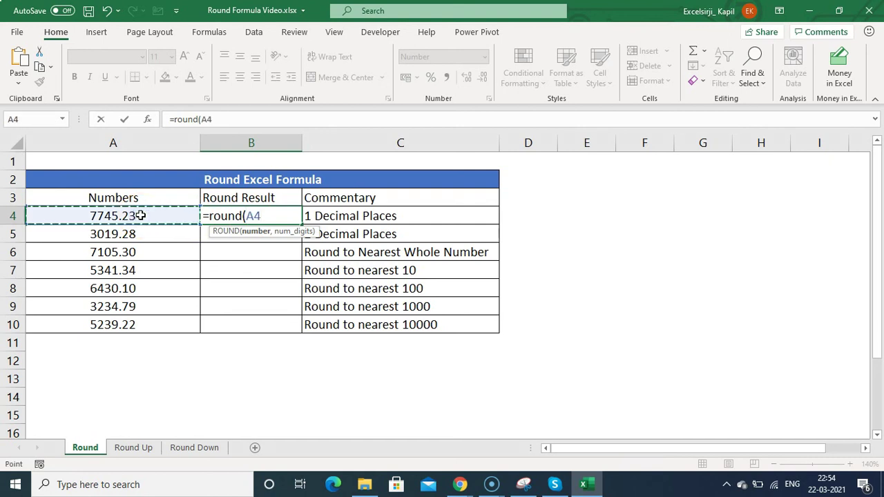
left_click(150, 217)
type(",")
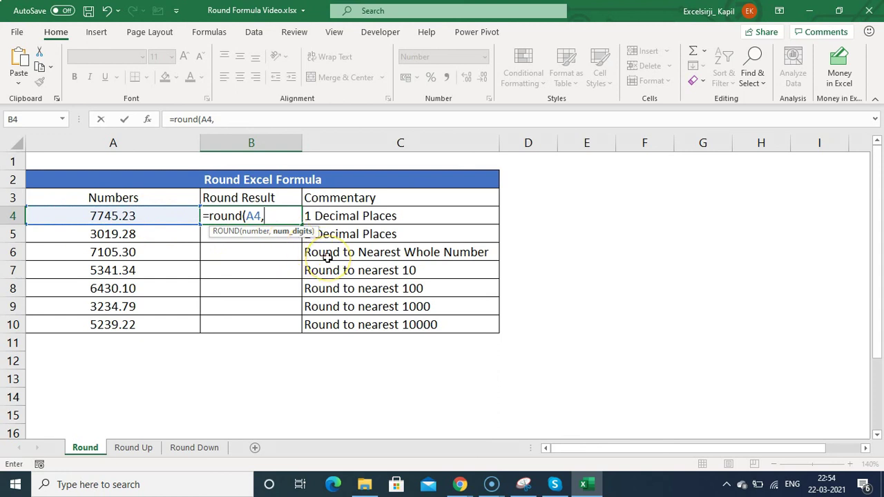
type("1)")
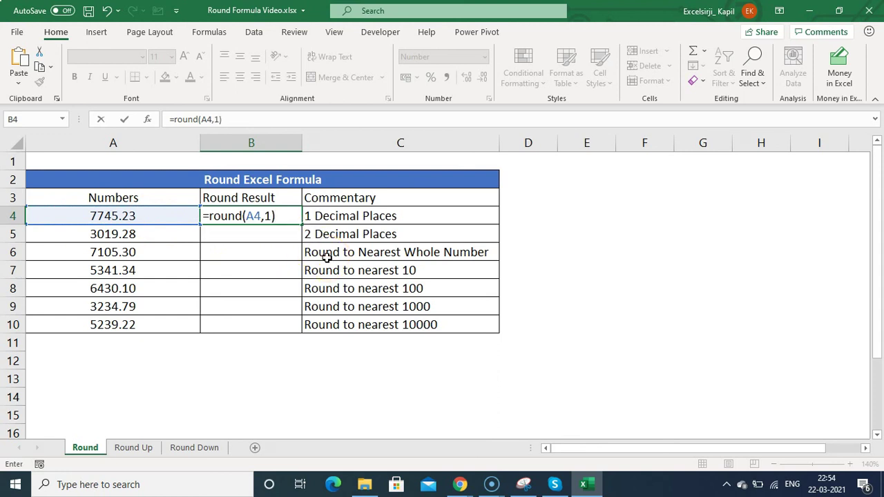
key("Return")
- Replace B4's formula with its plain value 7745.2 using Paste Special Values
key("Up")
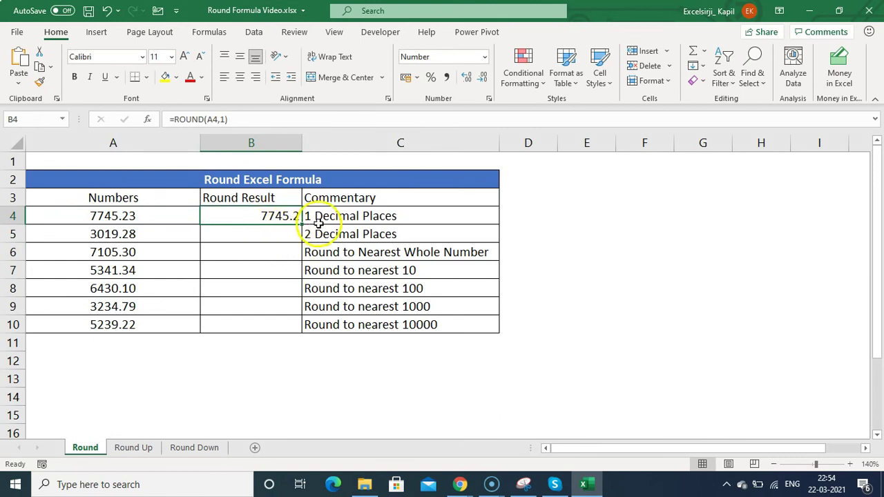
key("ctrl+c")
right_click(282, 218)
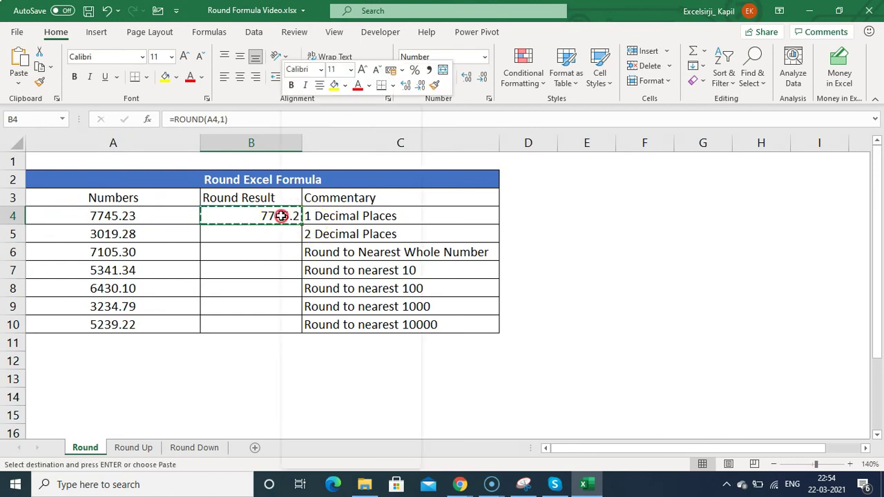
left_click(332, 193)
left_click(238, 135)
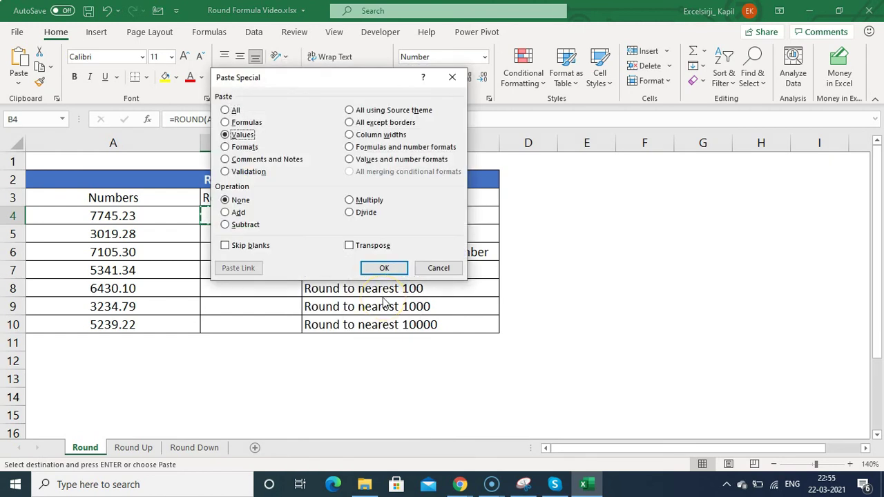
left_click(389, 267)
key("Escape")
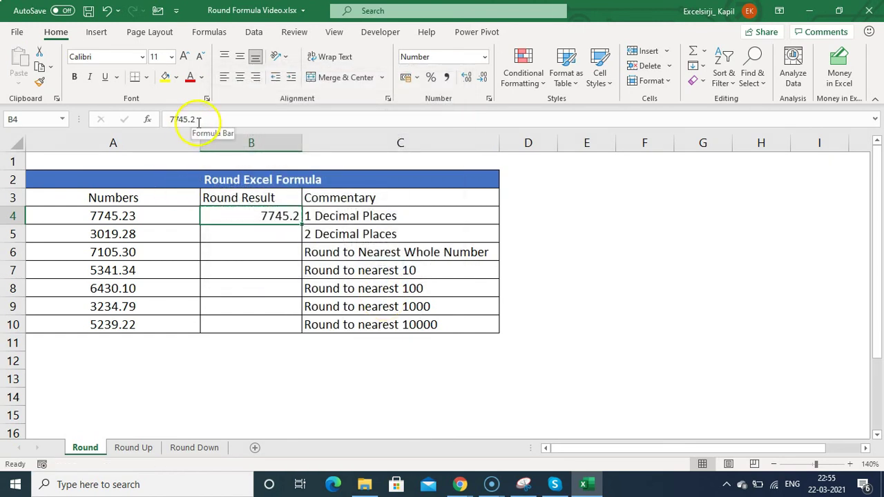
left_click(269, 237)
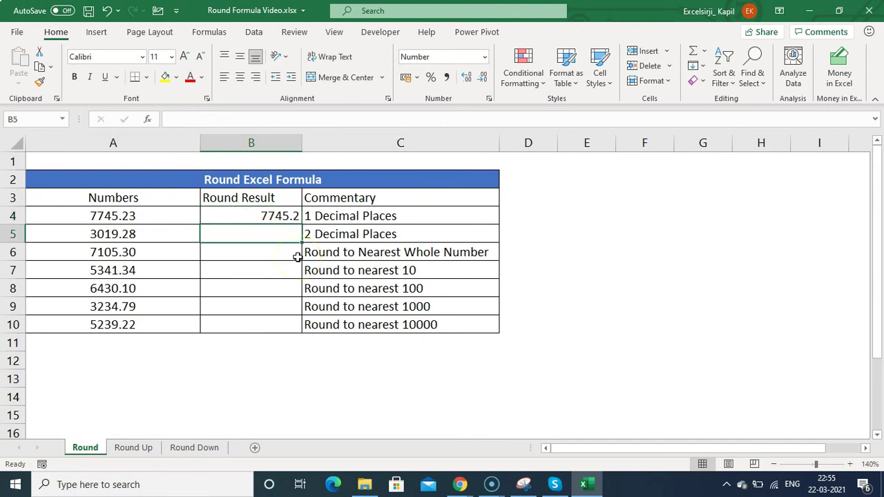
- Enter =ROUND(A5,2) in B5 to get 3019.28
type("=round(")
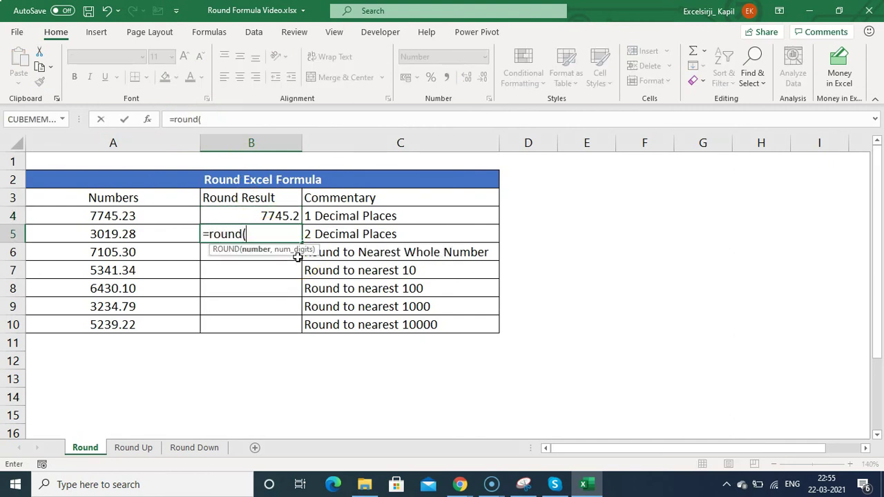
key("Left")
type(",")
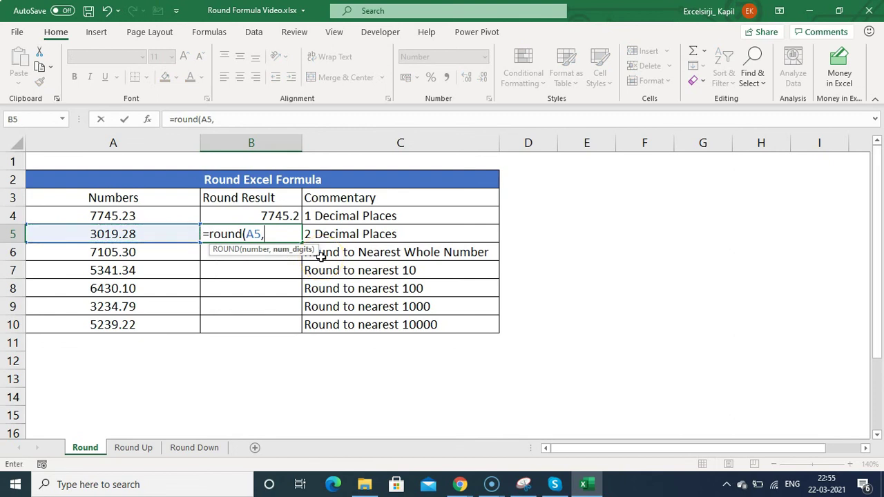
type("2)")
key("Return")
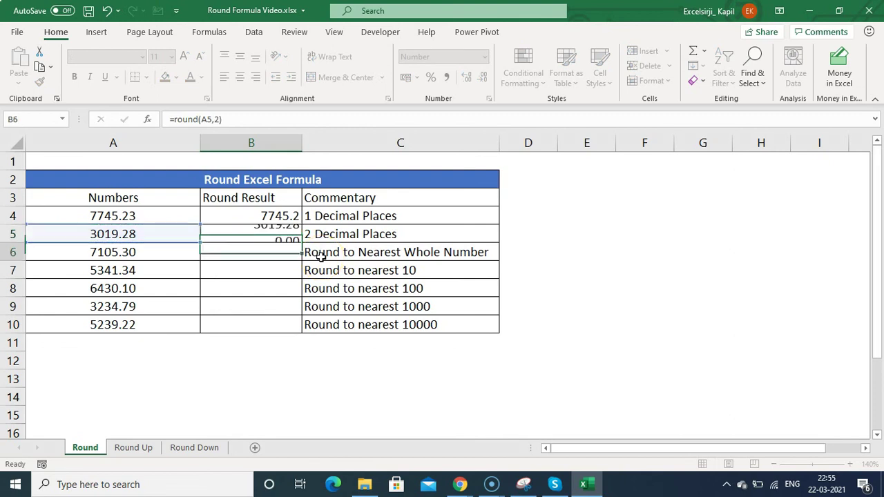
key("Up")
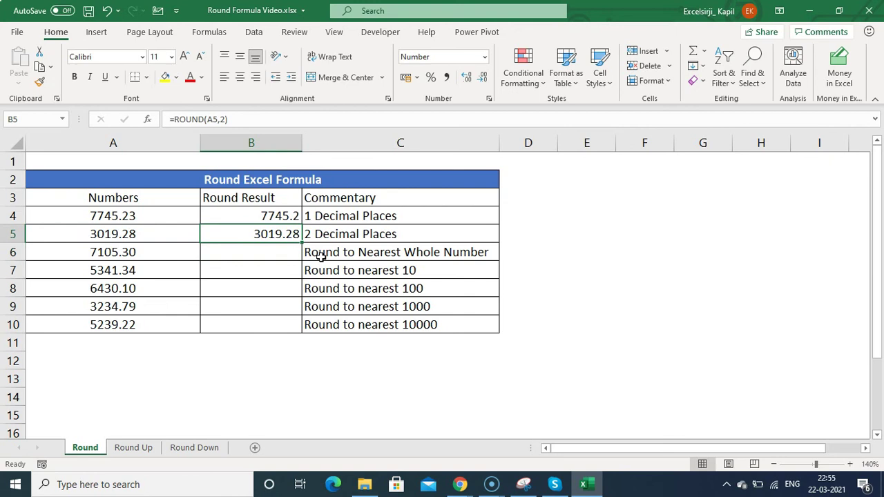
key("Down")
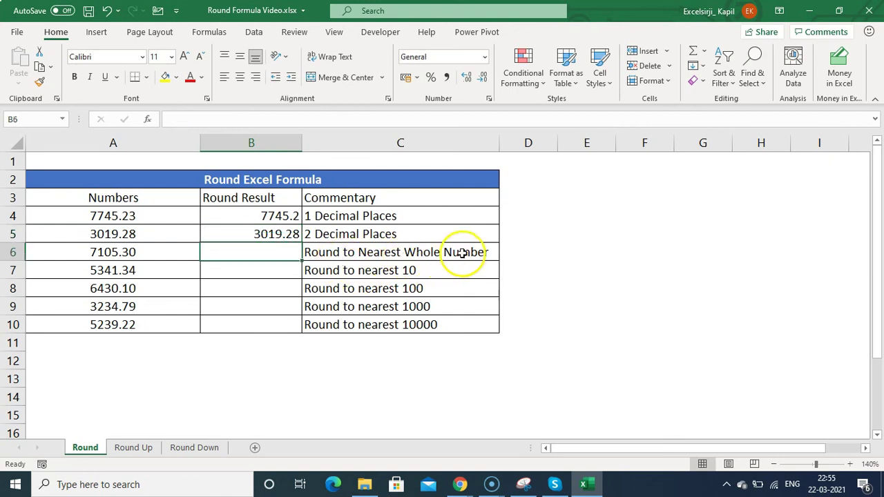
- Enter =ROUND(A6,0) in B6 to round 7105.30 to 7105.00
type("=")
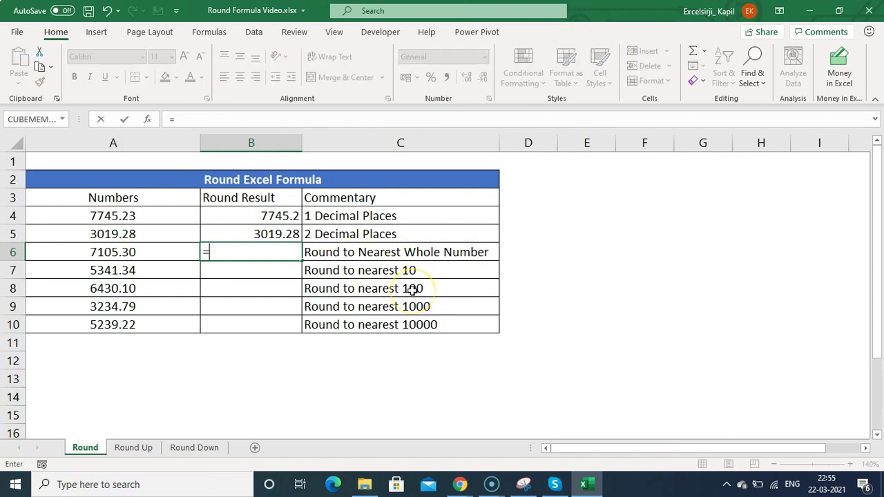
type("round(")
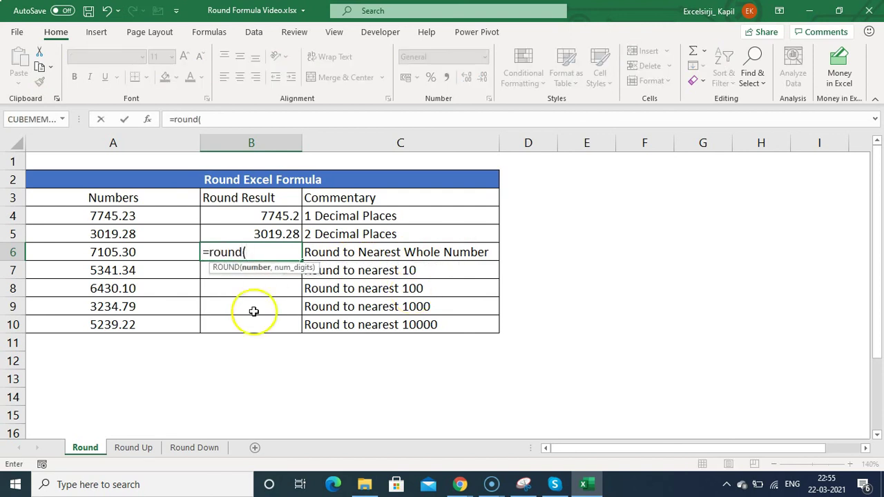
left_click(118, 254)
type(",")
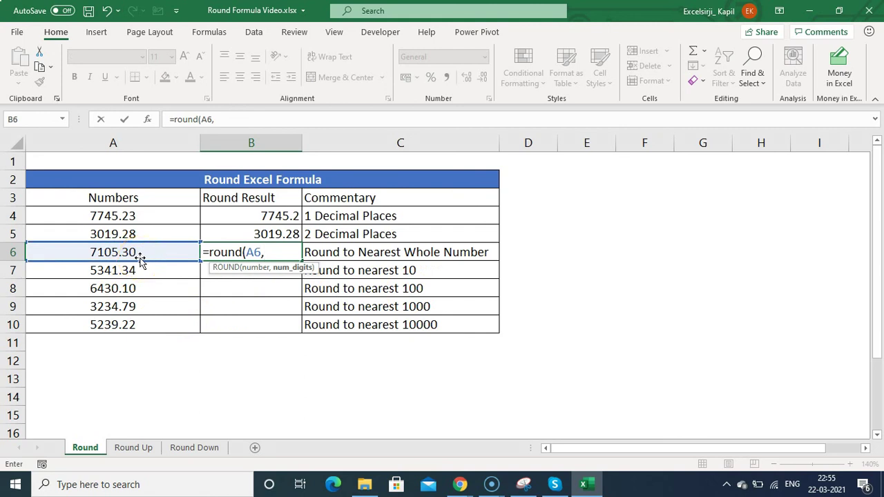
type("0)")
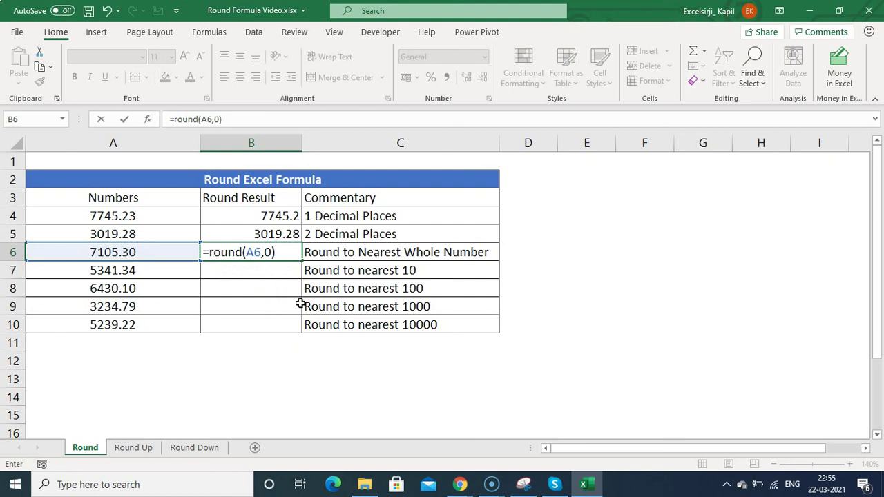
key("Return")
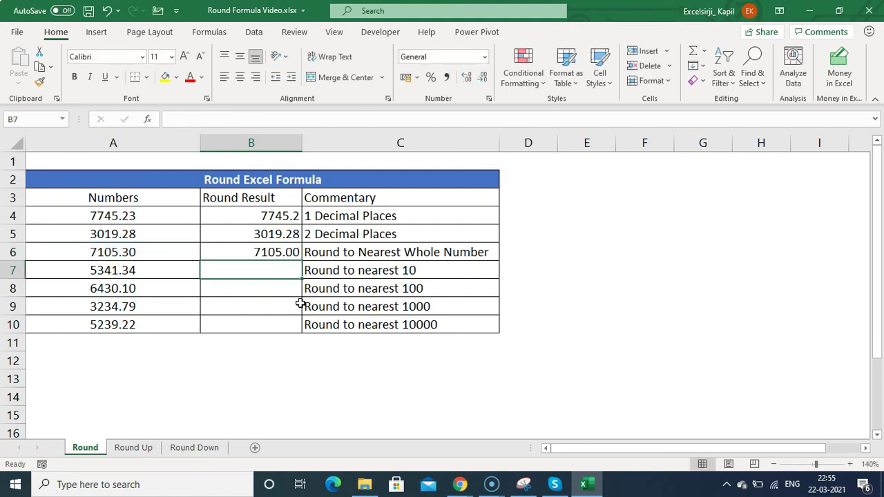
key("Up")
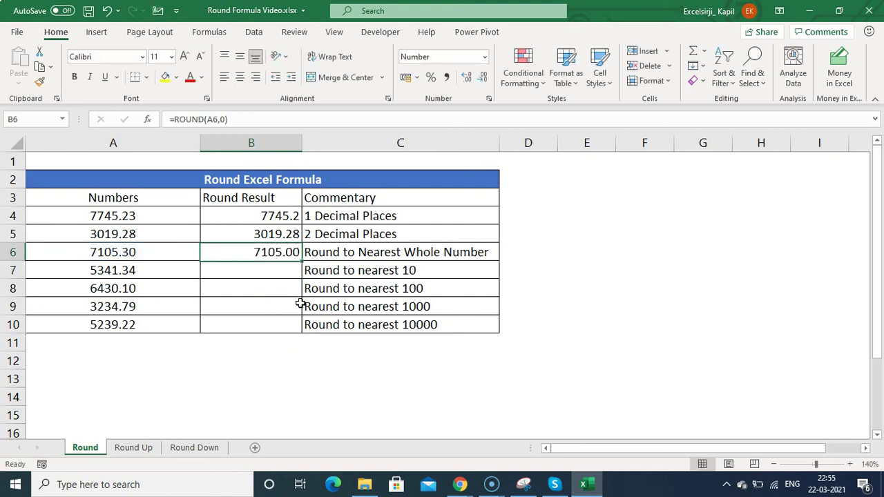
- Edit A6 from 7105.30 to 7105.60 so B6's whole-number rounding gives 7106.00
left_click(142, 258)
double_click(138, 256)
key("BackSpace")
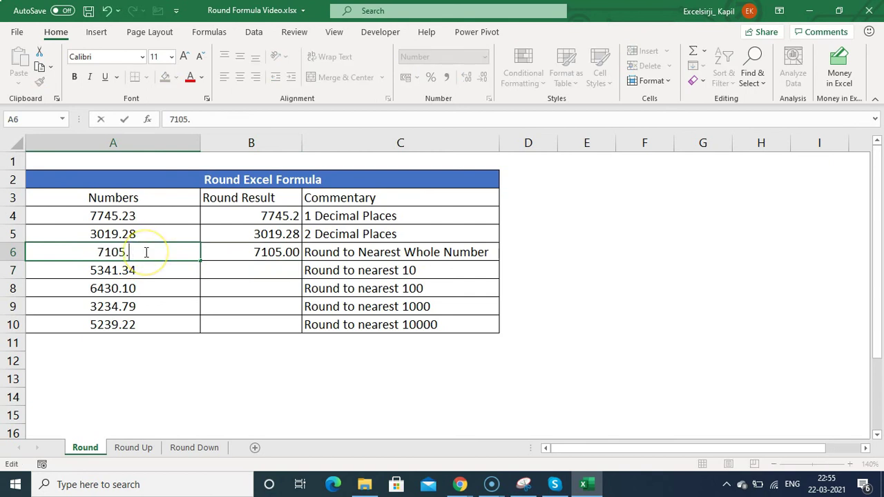
type("60")
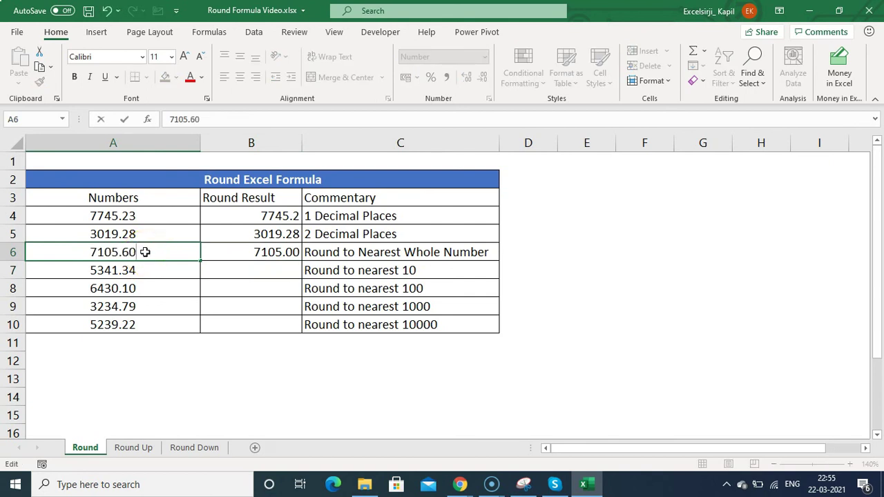
key("Return")
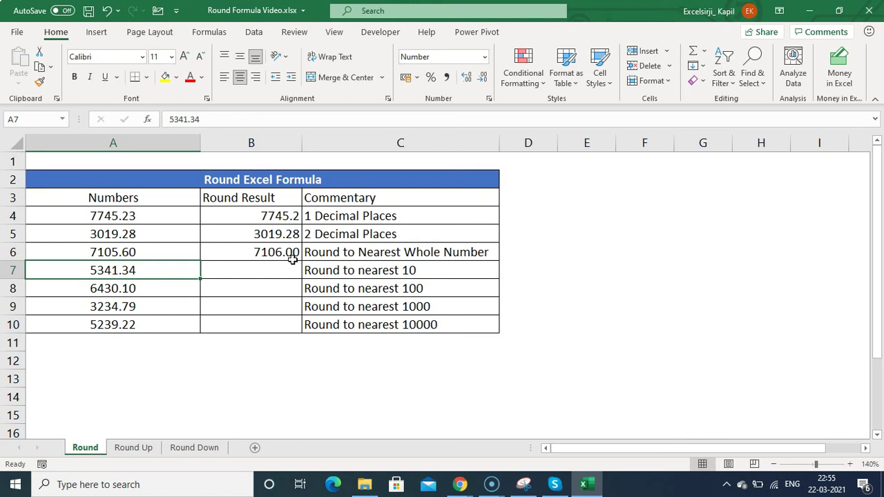
left_click(243, 267)
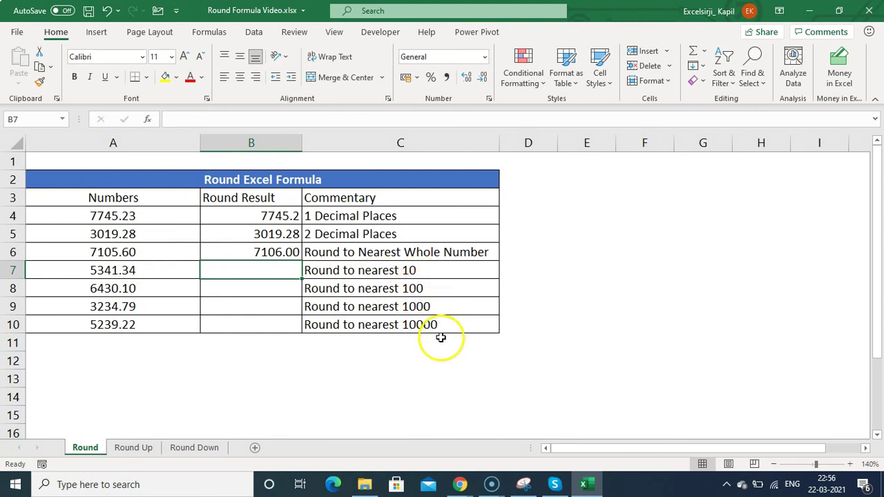
- Enter =ROUND(A7,-1) in B7 to round 5341.34 to 5340.00
type("=ro")
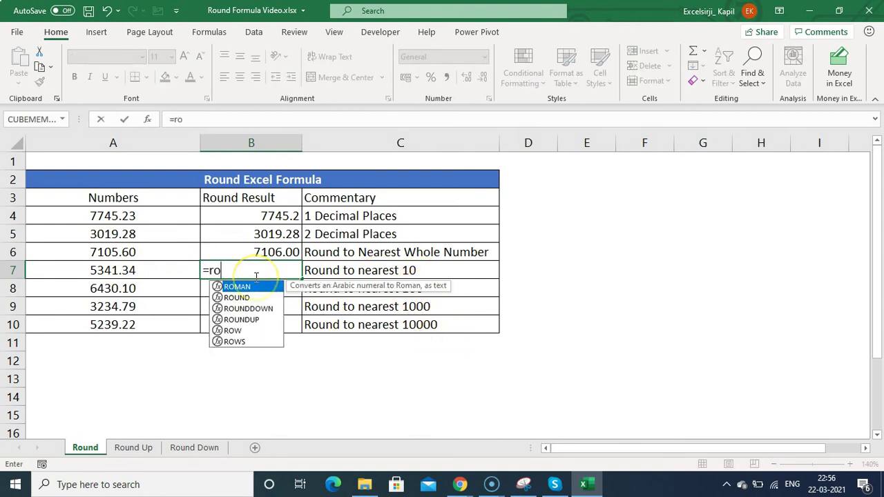
type("und(")
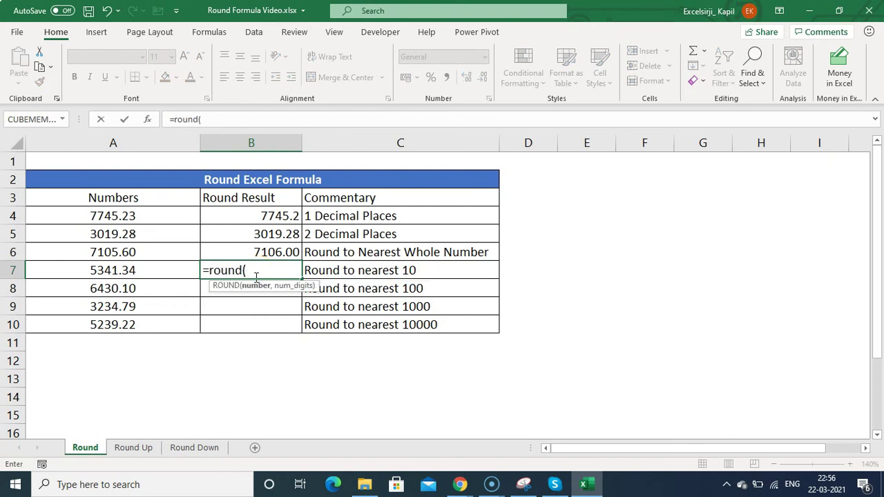
type("A7,")
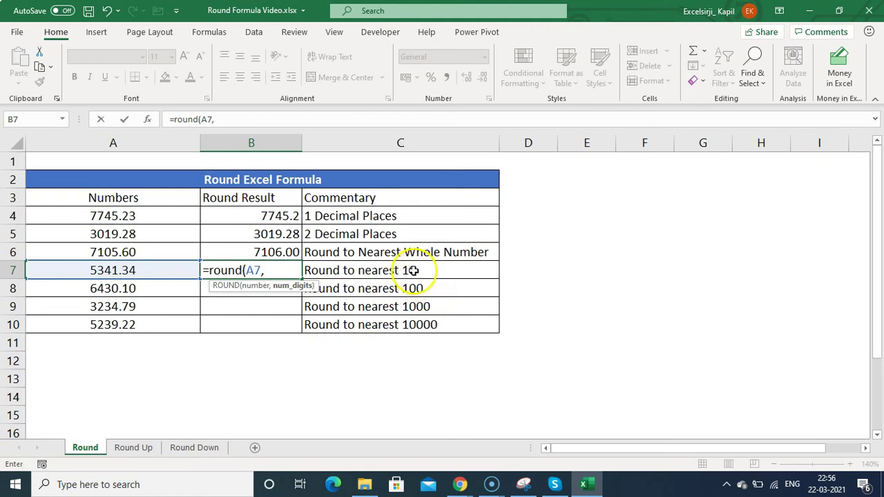
type("-1")
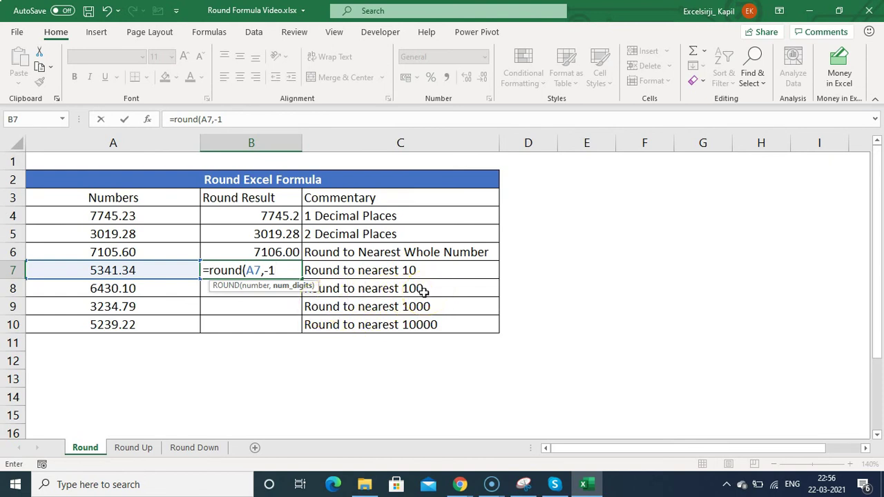
key("ctrl+Return")
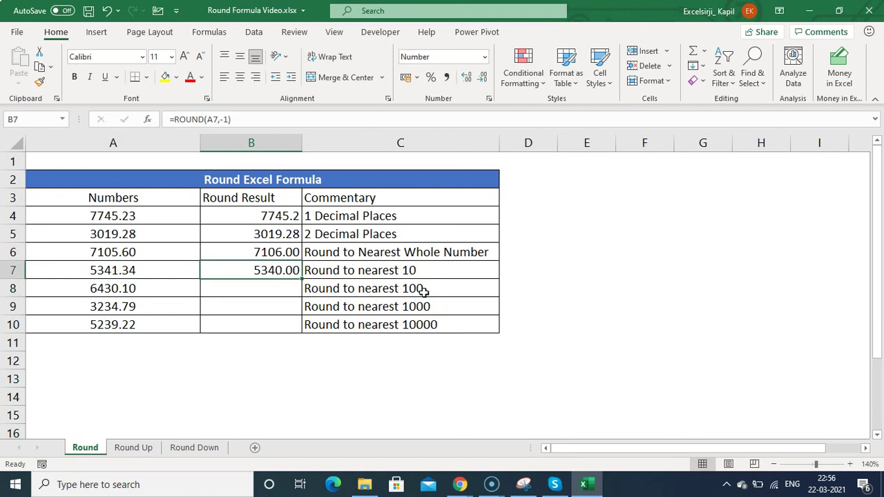
key("Down")
- Enter =ROUND(A8,-2) in B8 to round 6430.10 to 6400.00
type("=ro")
type("(")
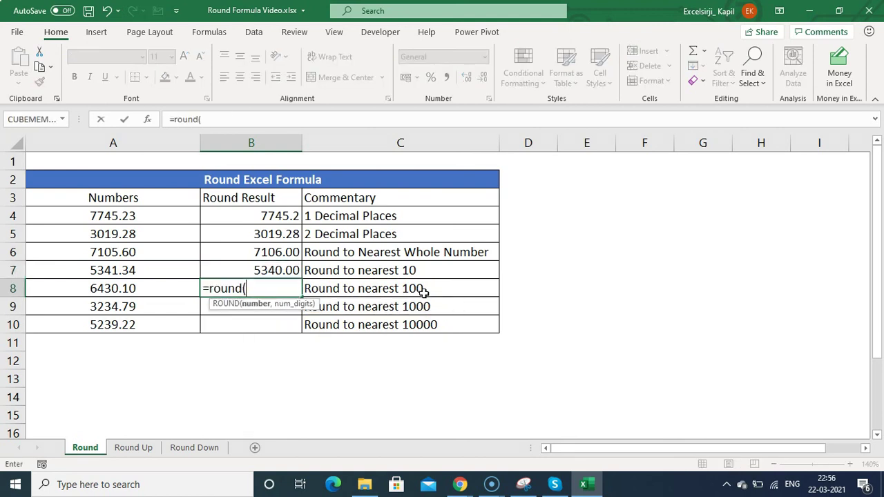
key("Left")
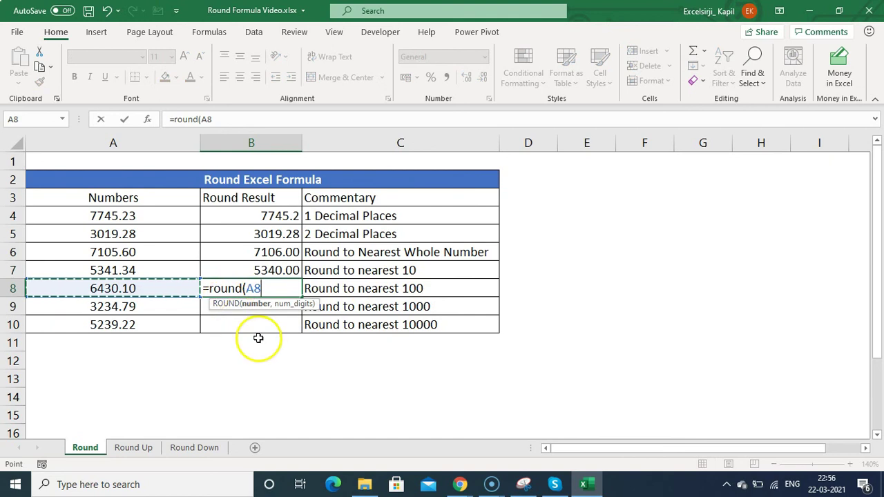
type(",-")
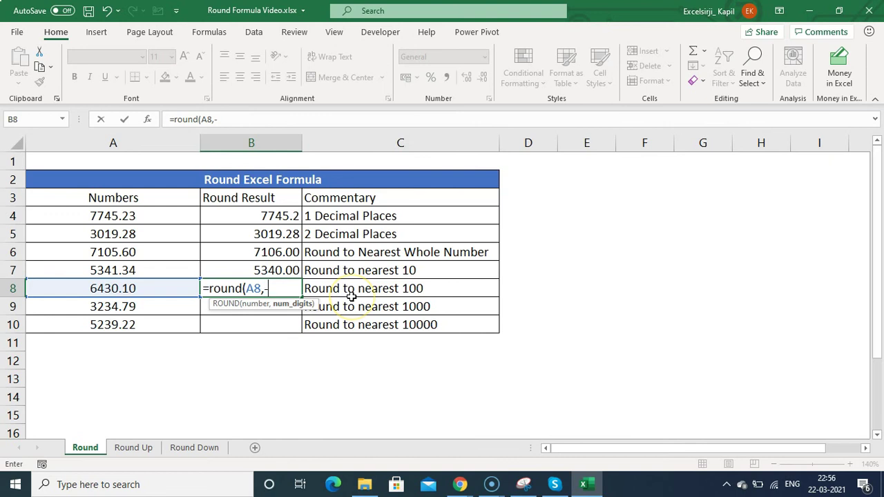
type("2")
key("Return")
key("Up")
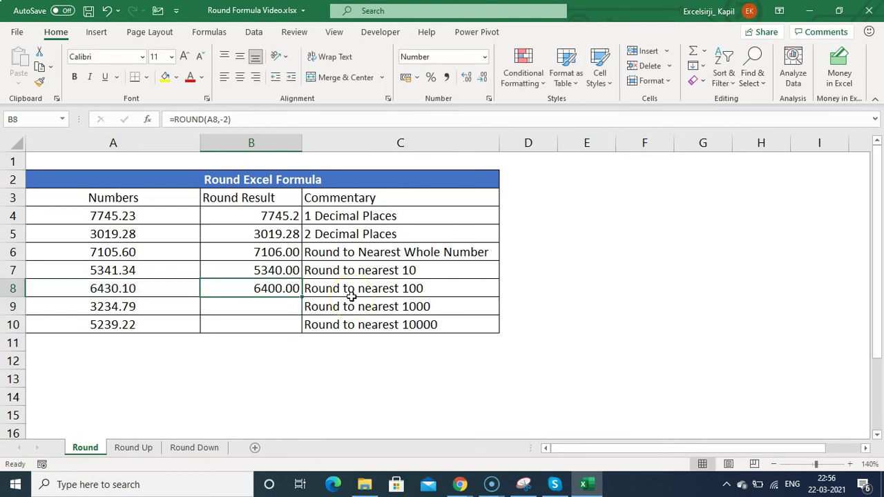
left_click(263, 305)
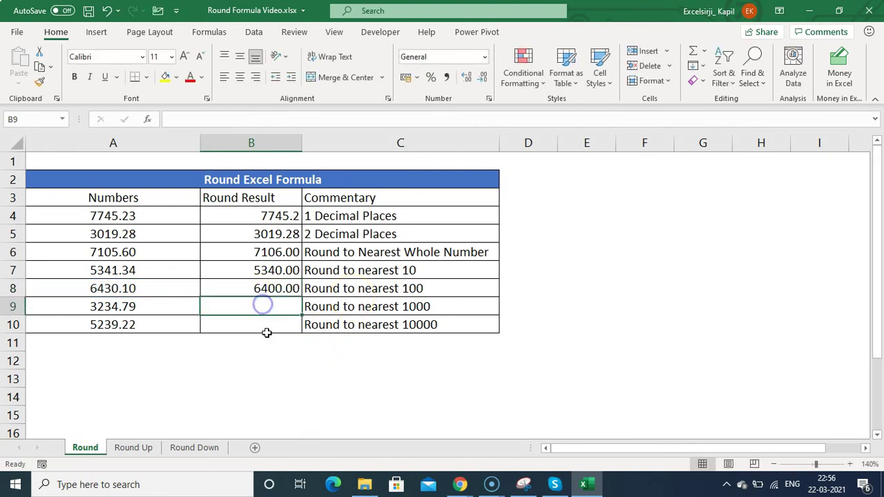
- Enter =ROUND(A9,-3) in B9 to round to the nearest 1000, giving 3000.00
type("=round(")
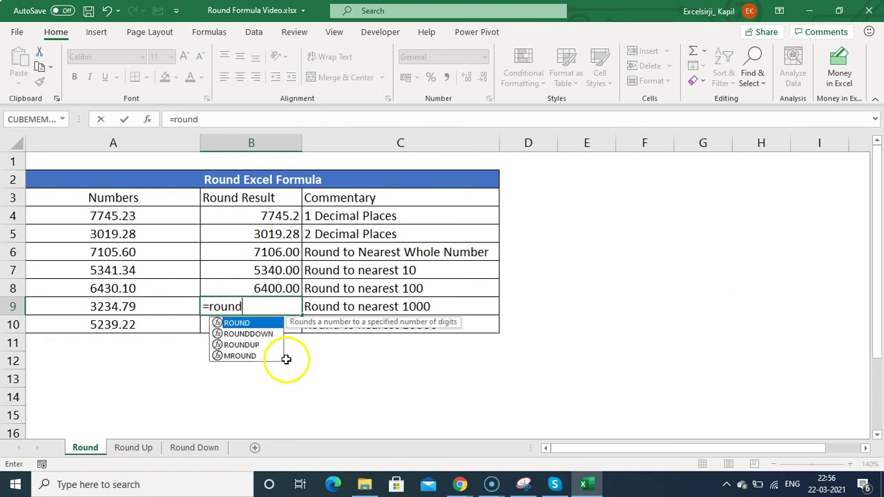
left_click(118, 306)
type(",")
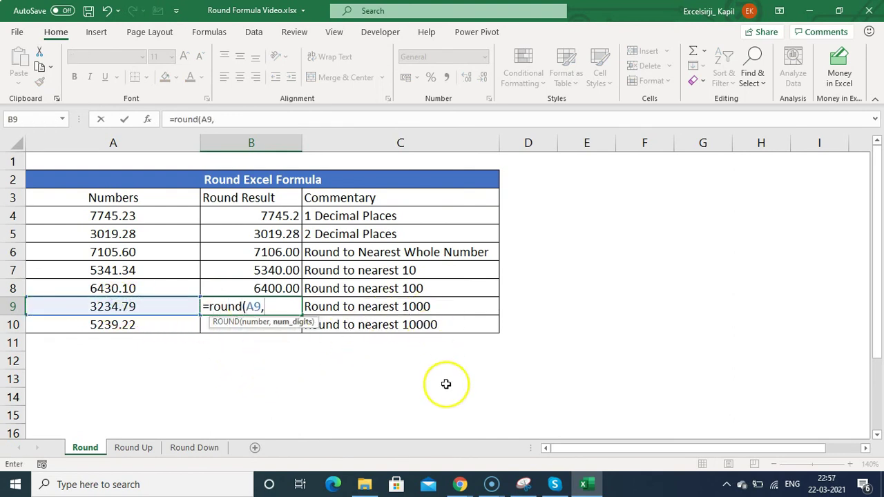
type("-3")
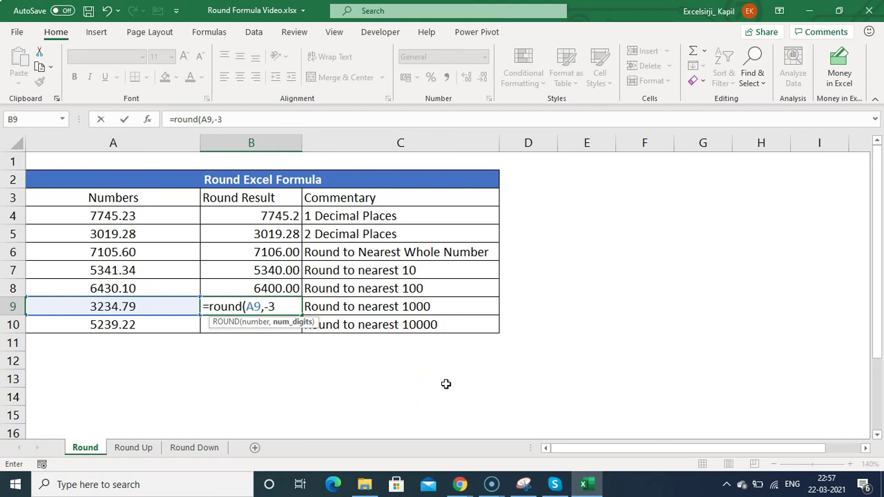
type(")")
key("Return")
key("Up")
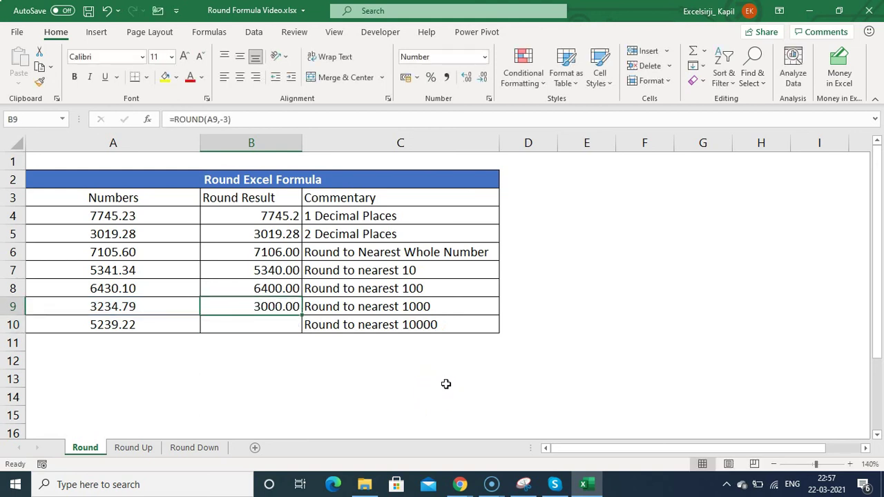
left_click(287, 324)
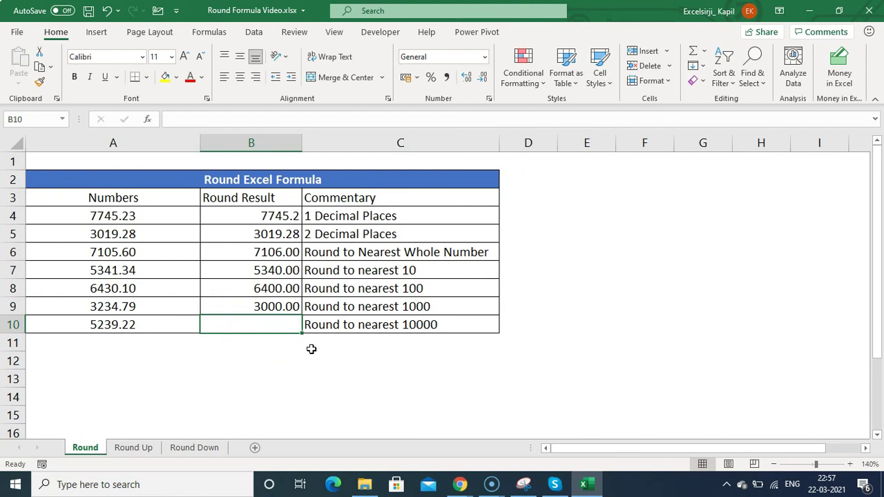
- Enter =ROUND(A10,-4) in B10 for 10000.00, then go to the Round Up sheet
type("=")
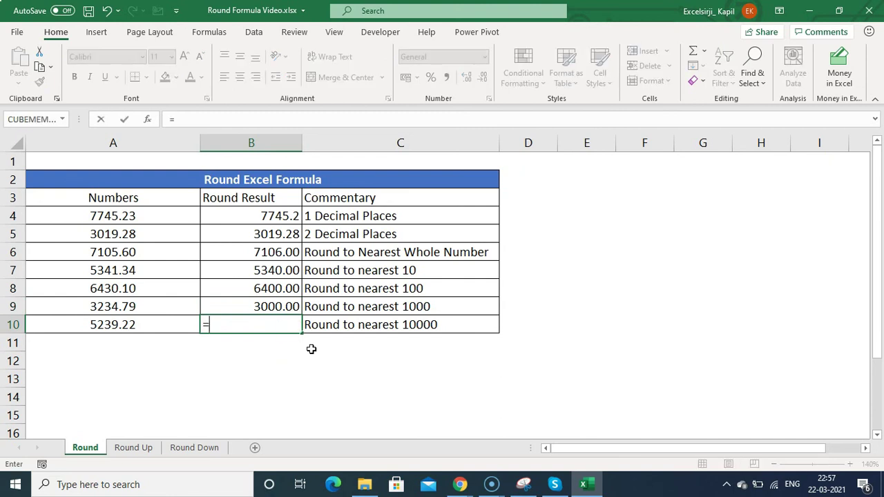
type("round(")
left_click(169, 331)
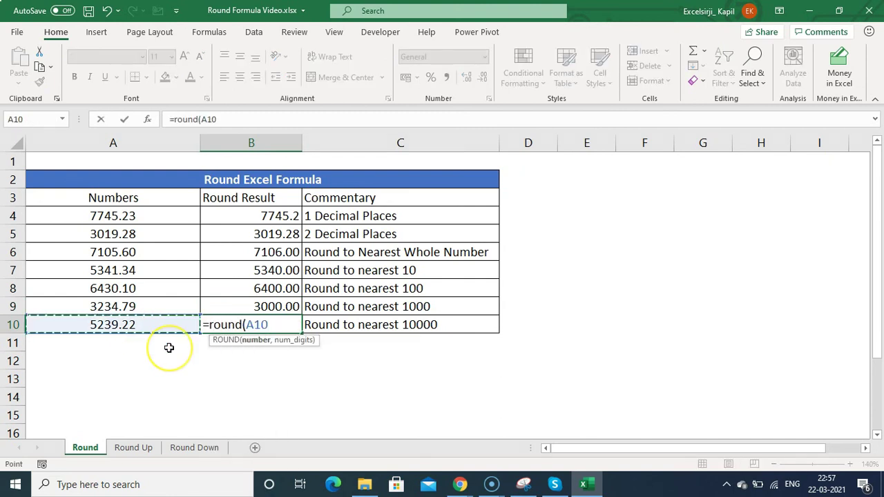
type(",-4")
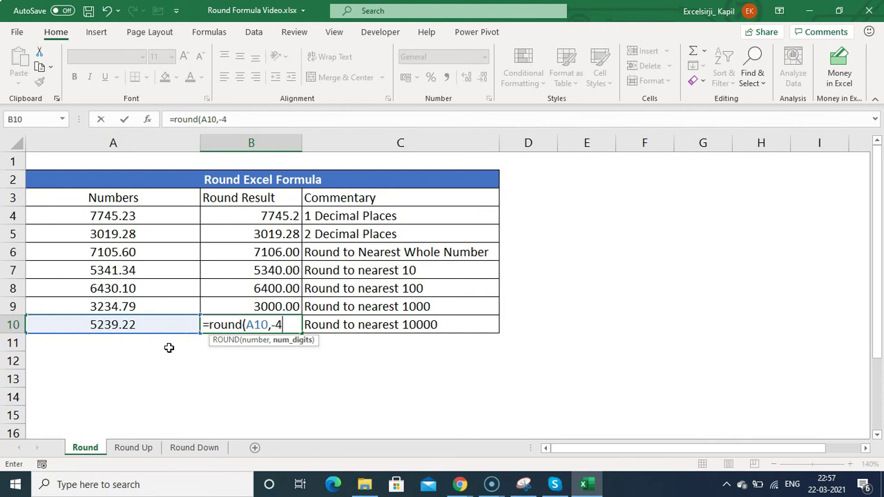
key("ctrl+Return")
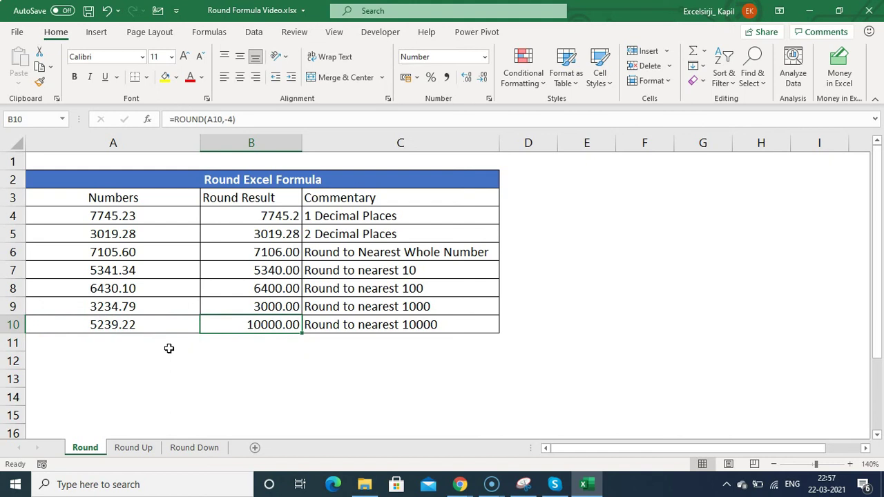
left_click(144, 449)
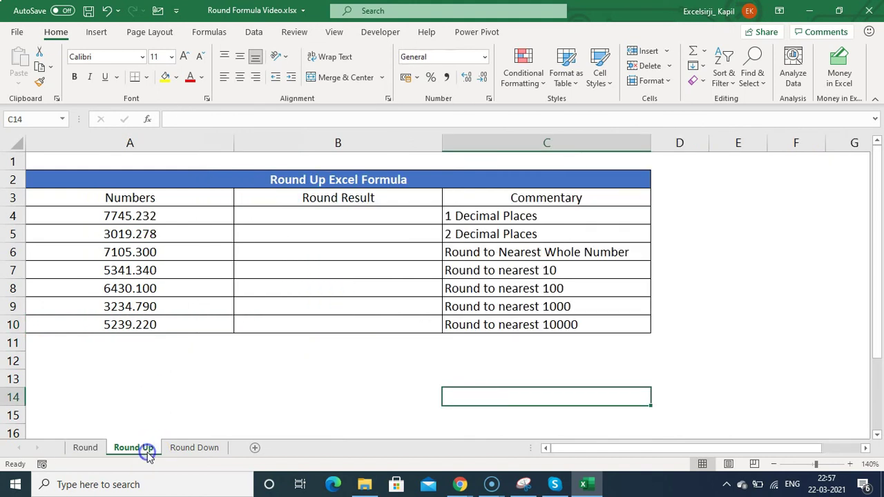
left_click(300, 214)
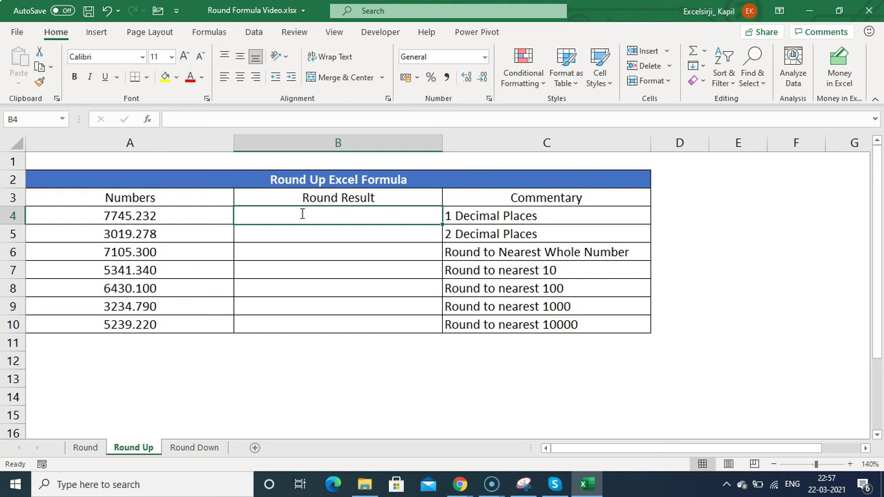
- Enter =ROUNDUP(A4,1) in B4 to get 7745.300
type("=roundup(")
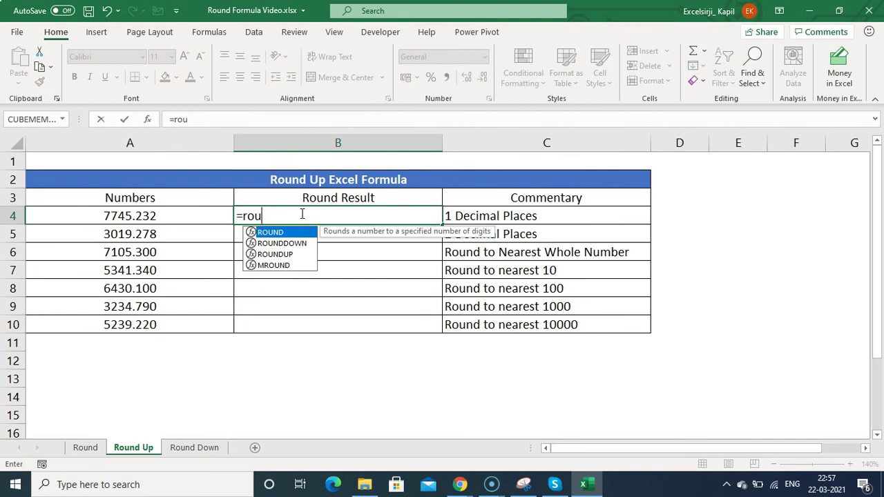
left_click(181, 216)
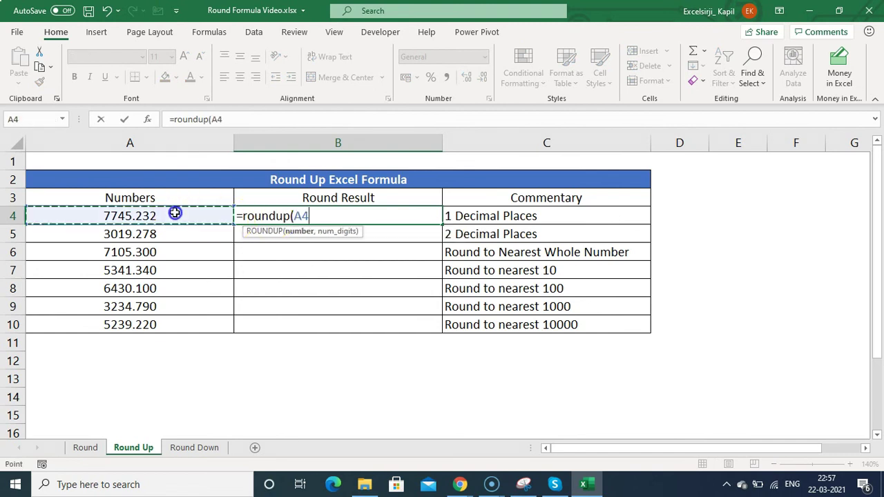
type(",1")
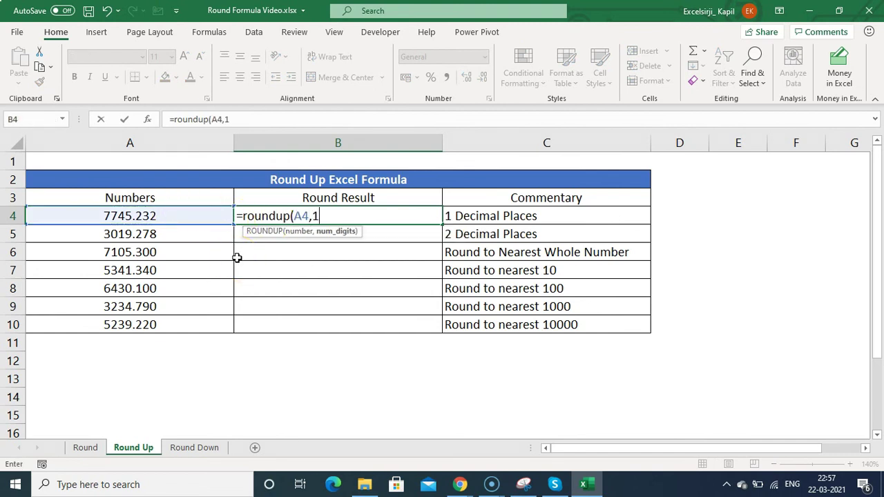
type(")")
key("Return")
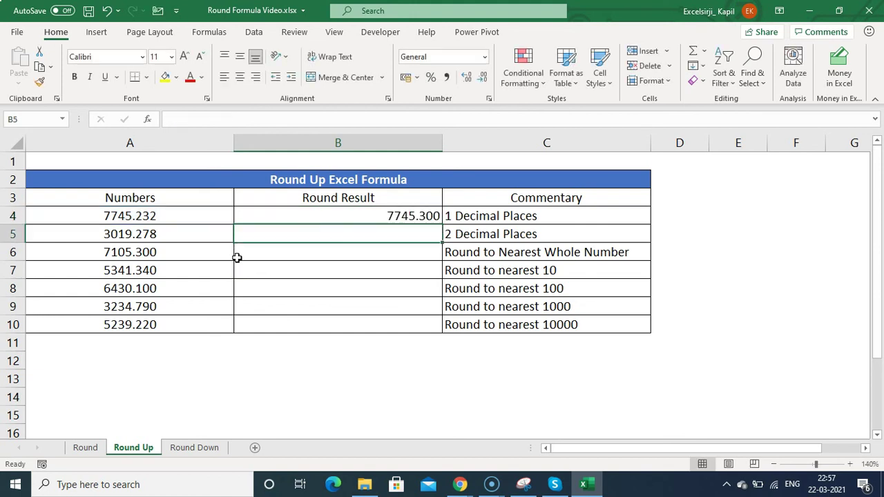
key("Up")
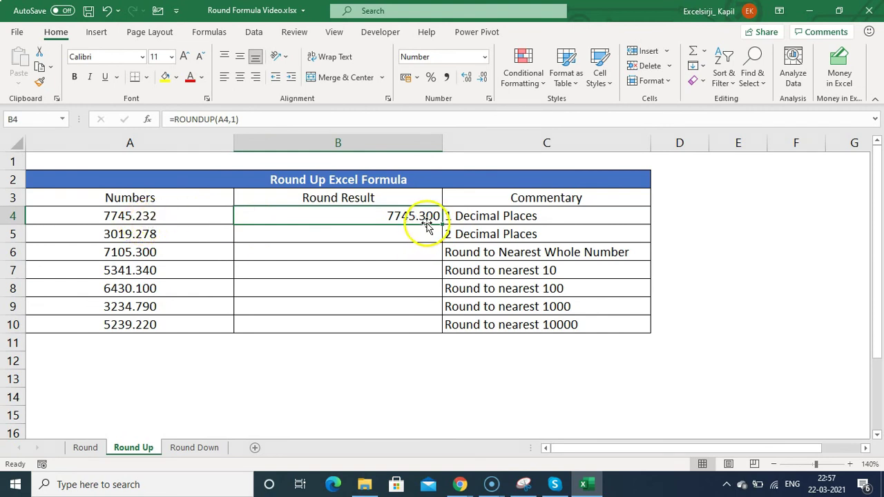
- Enter =ROUNDUP(A5,2) in B5 to get 3019.280
left_click(395, 233)
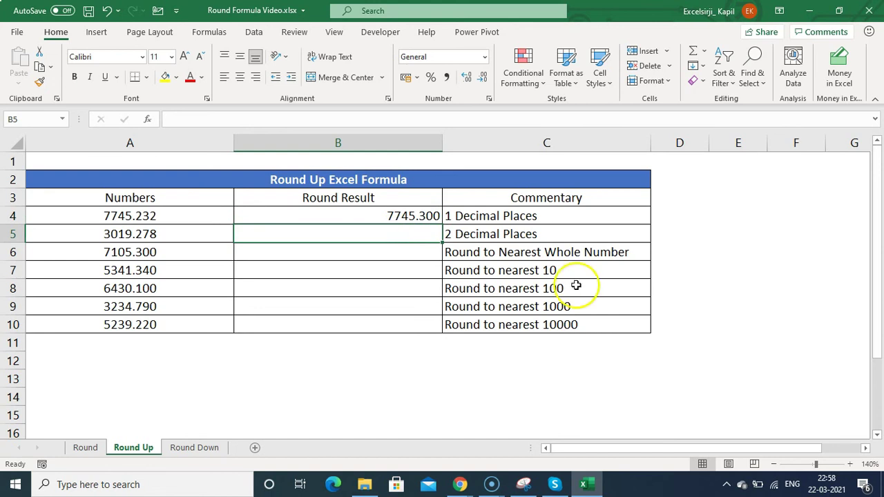
type("=round(")
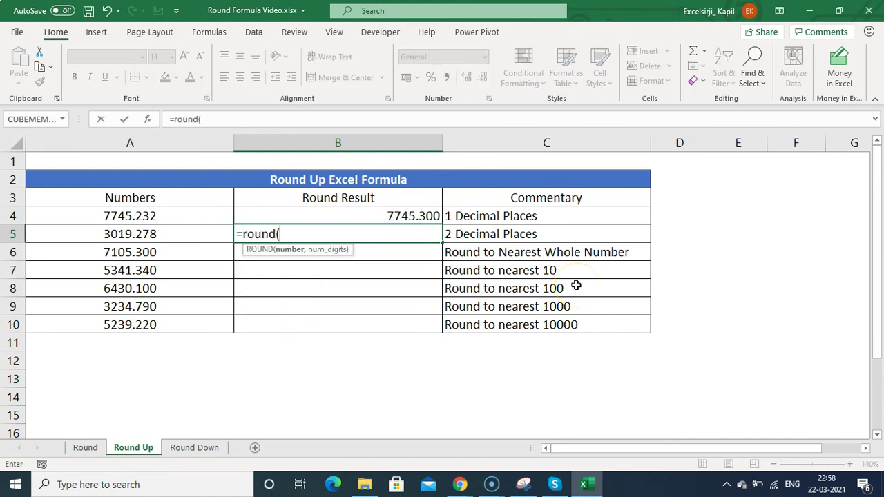
left_click(343, 273)
key("BackSpace")
key("BackSpace")
key("BackSpace")
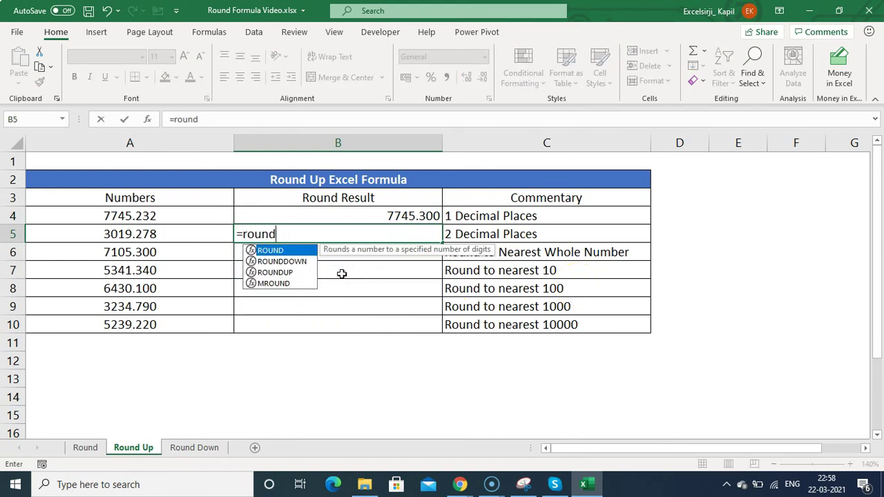
type("up(")
left_click(176, 237)
type(",2)")
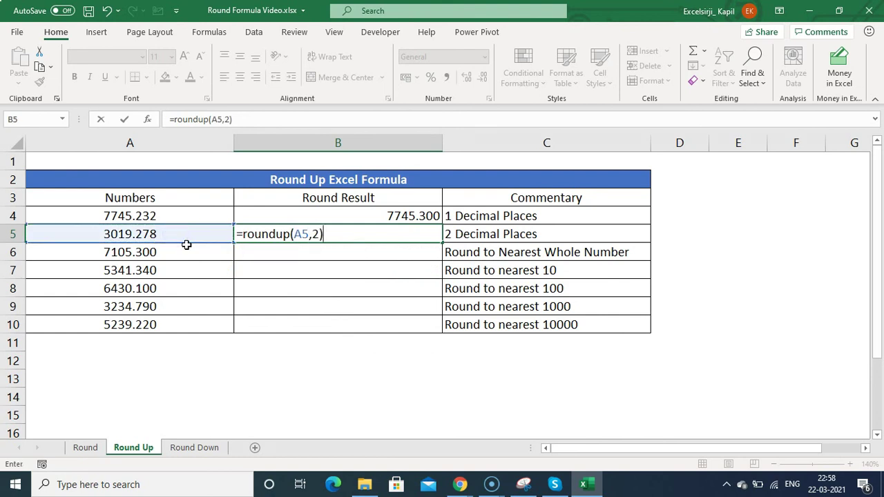
key("Return")
key("Up")
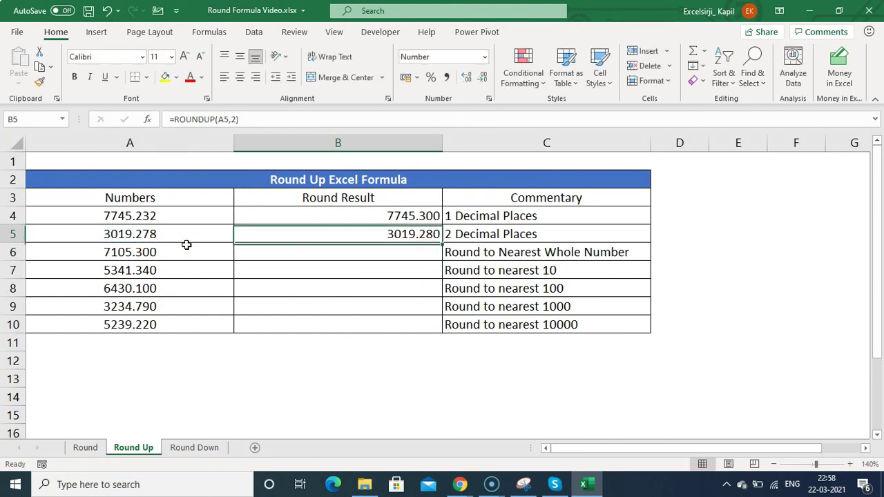
- Enter =ROUNDUP(A6,0) in B6 to get 7106.000
key("Down")
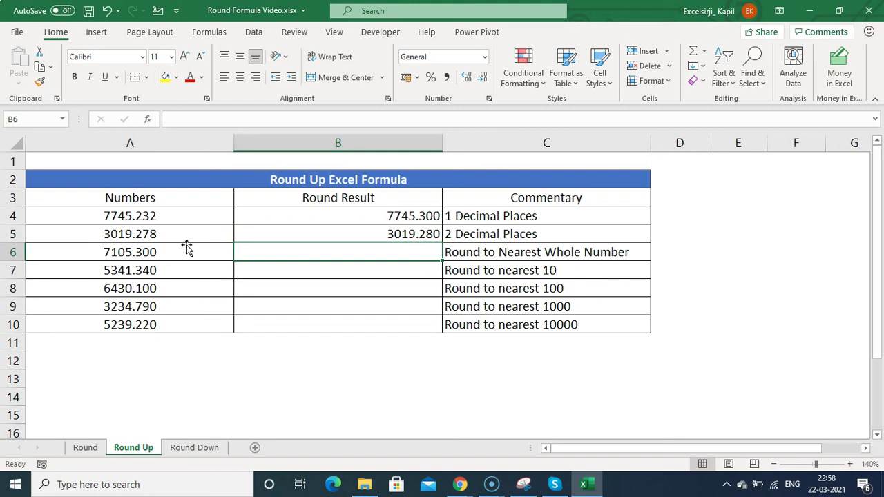
type("=round")
key("shift+Return")
key("Down")
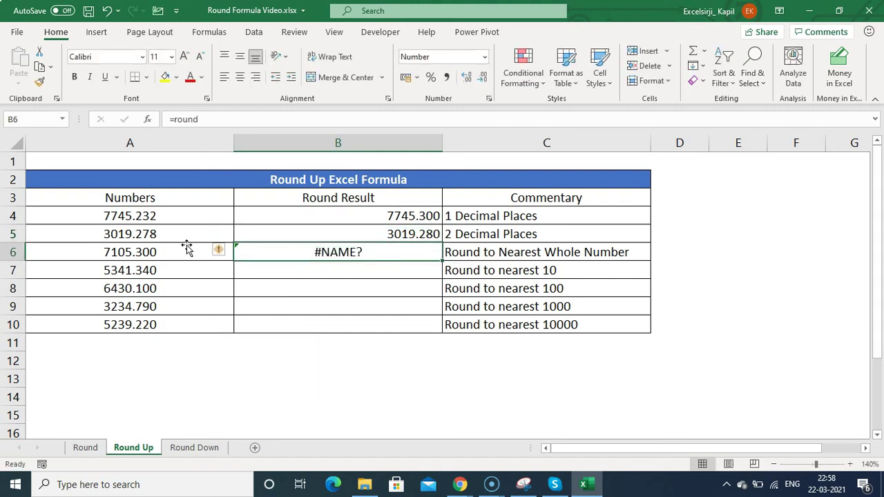
type("=round(")
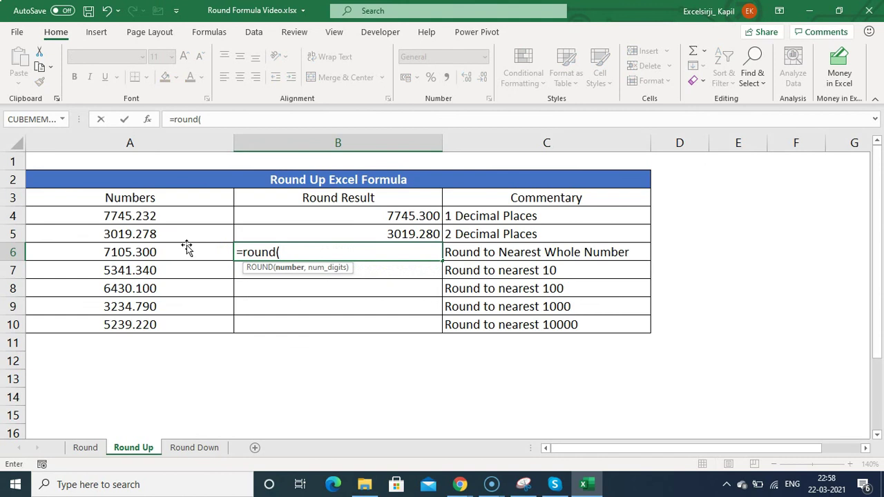
key("Escape")
type("=roundup")
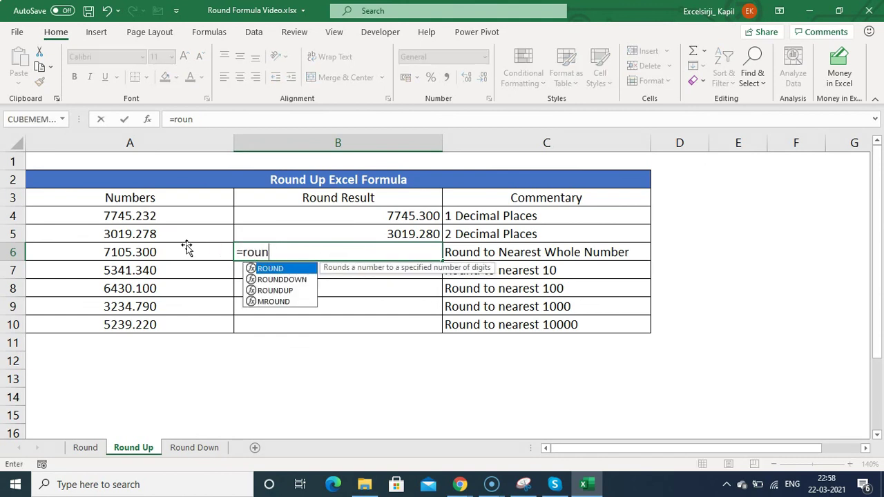
type("(")
left_click(187, 249)
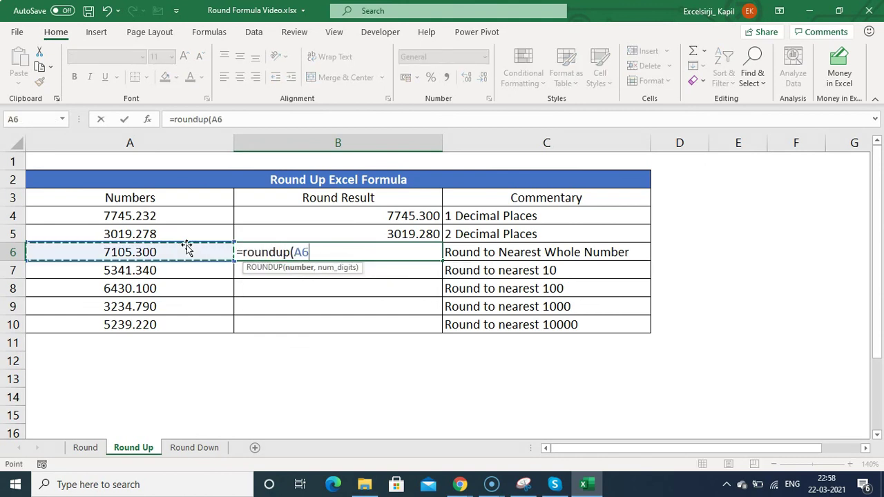
type(",0")
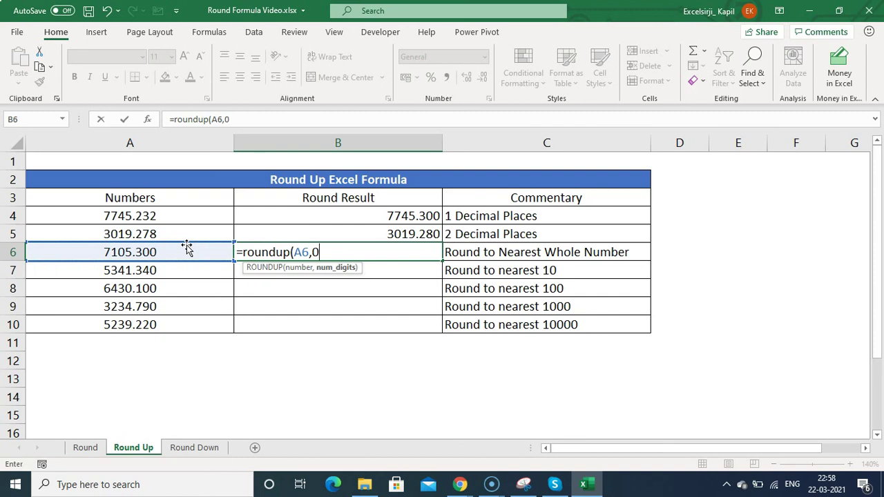
key("Return")
key("Up")
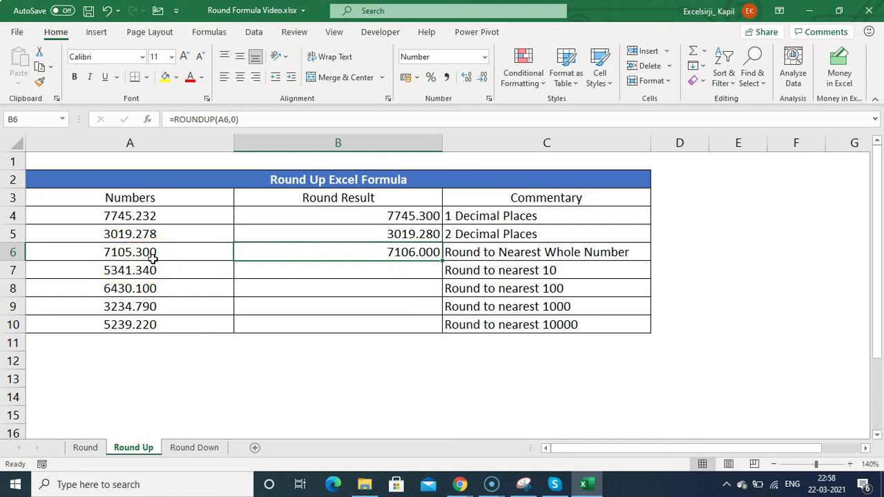
- Enter =ROUNDUP(A7,-1) in B7 to get 5350.000 and check the formula
left_click(327, 272)
type("=rou")
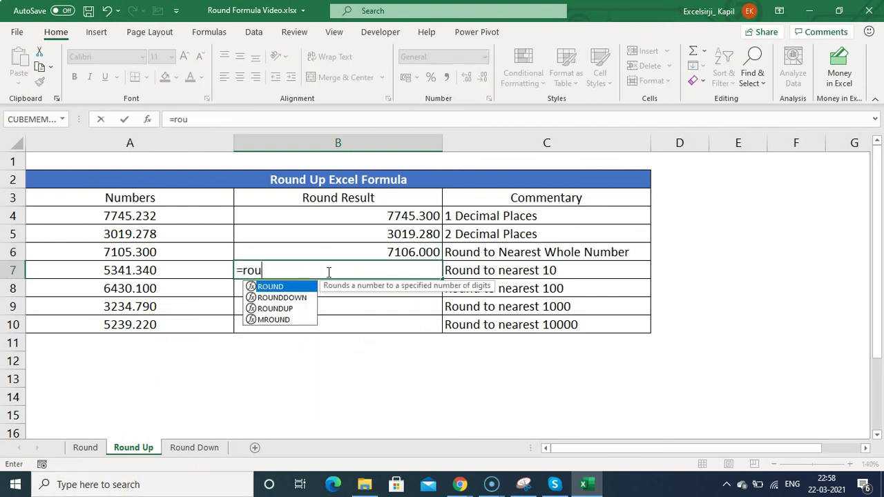
type("nd(")
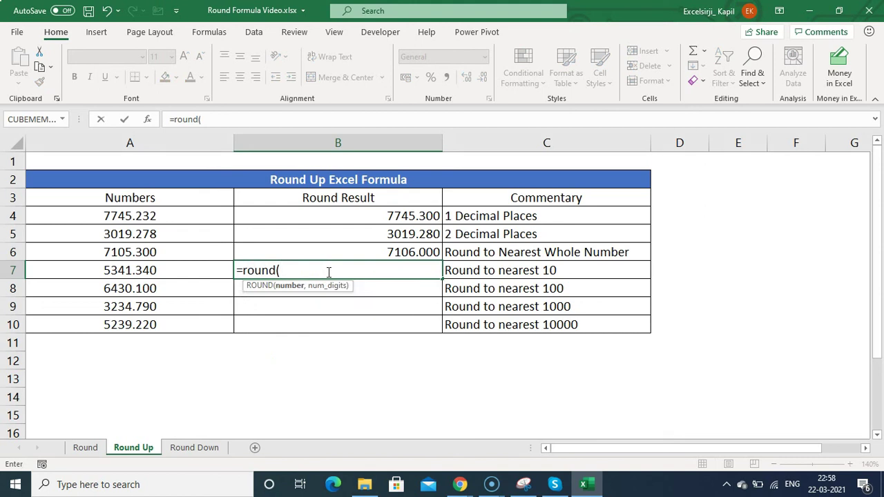
key("BackSpace")
type("up")
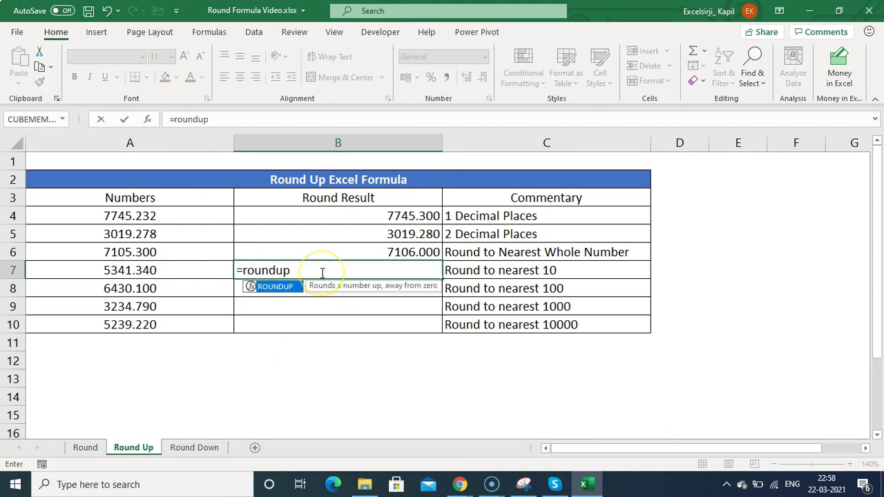
type("(")
left_click(173, 270)
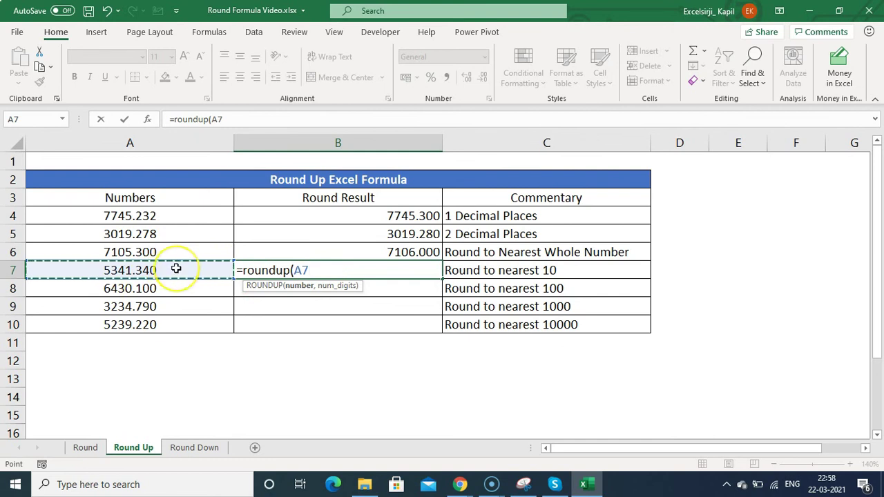
type(",")
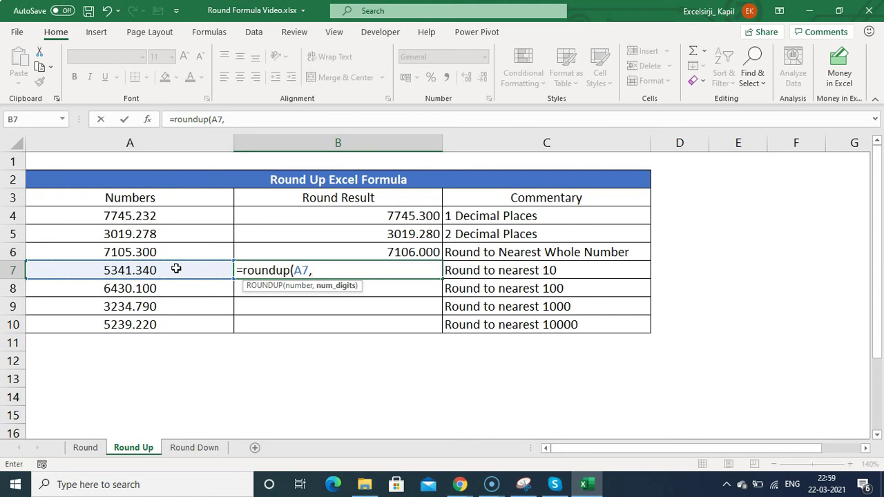
type("-1")
key("Return")
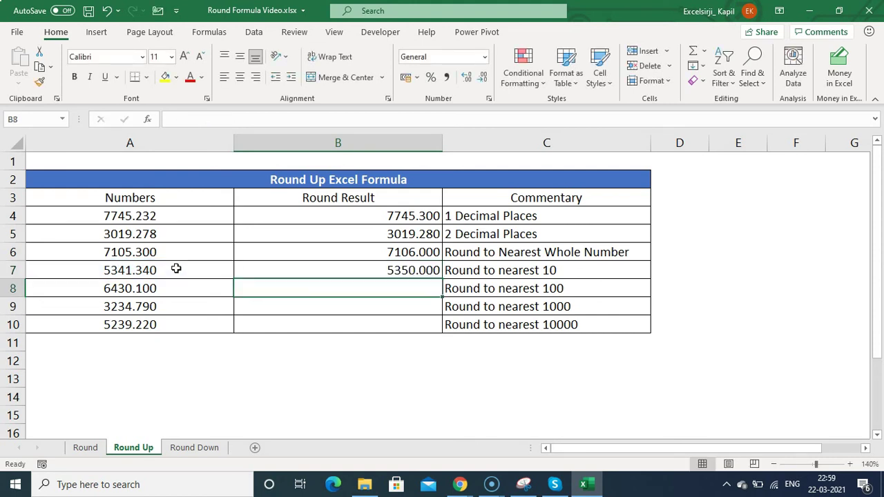
key("Up")
key("F2")
key("Escape")
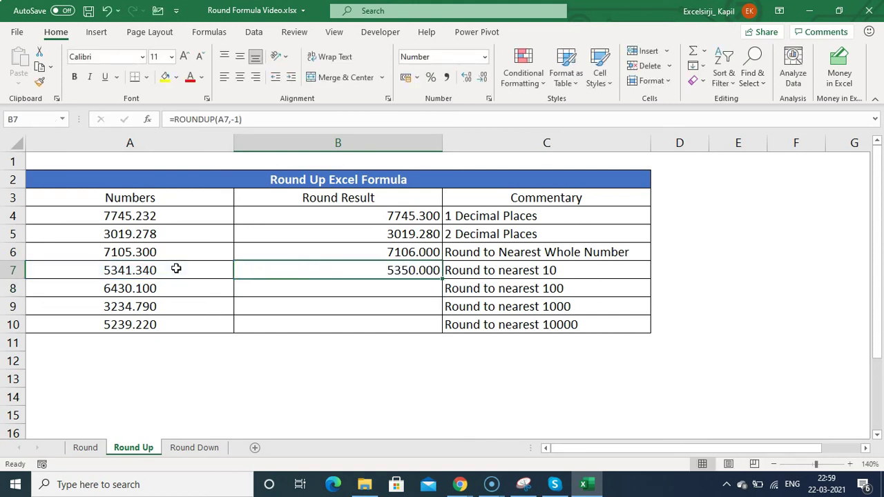
- Enter =ROUNDUP(A8,-2) in B8 for 6500.000 and fill it down to B10
key("Down")
type("=ro")
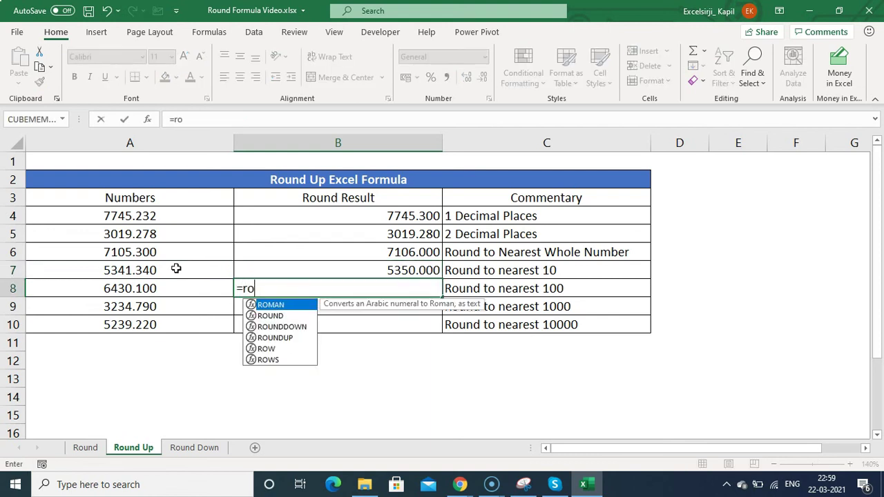
type("undup(")
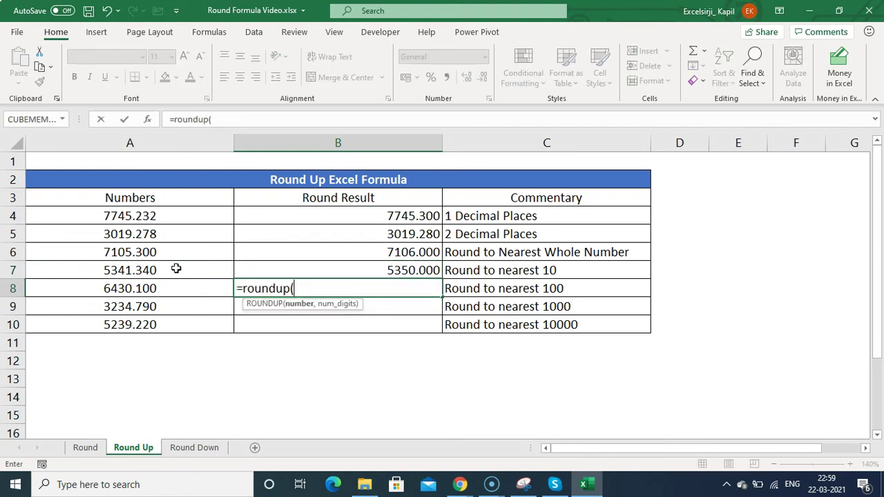
key("Left")
type(",-")
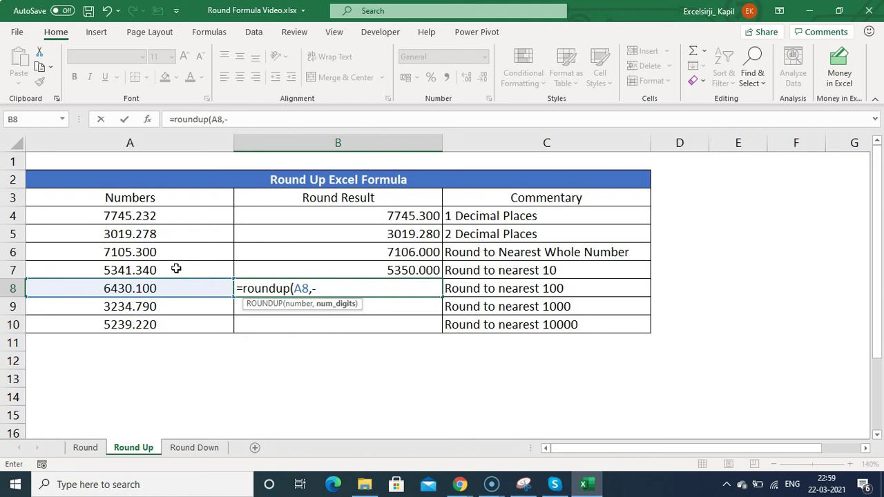
type("2")
key("Return")
key("ctrl+d")
key("Down")
- Change the digits to -3 in B9 and -4 in B10, giving 4000.000 and 10000.000
key("ctrl+d")
key("Up")
key("F2")
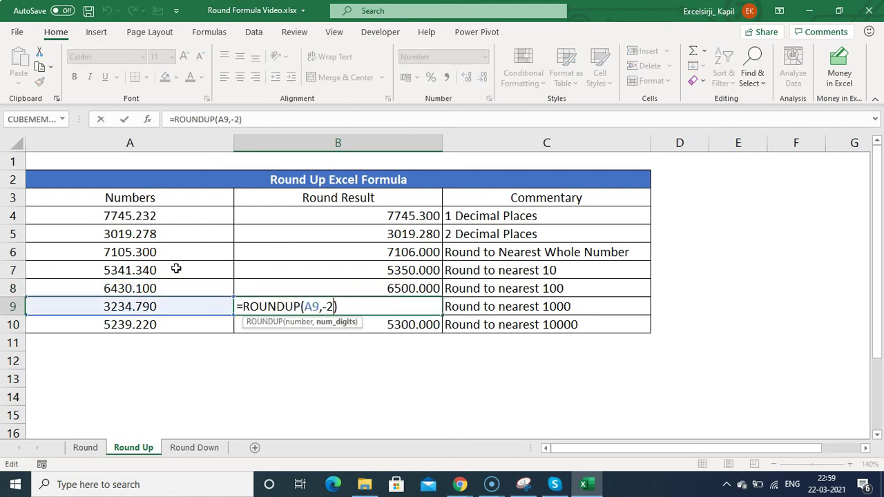
key("BackSpace")
type("3")
key("Return")
key("F2")
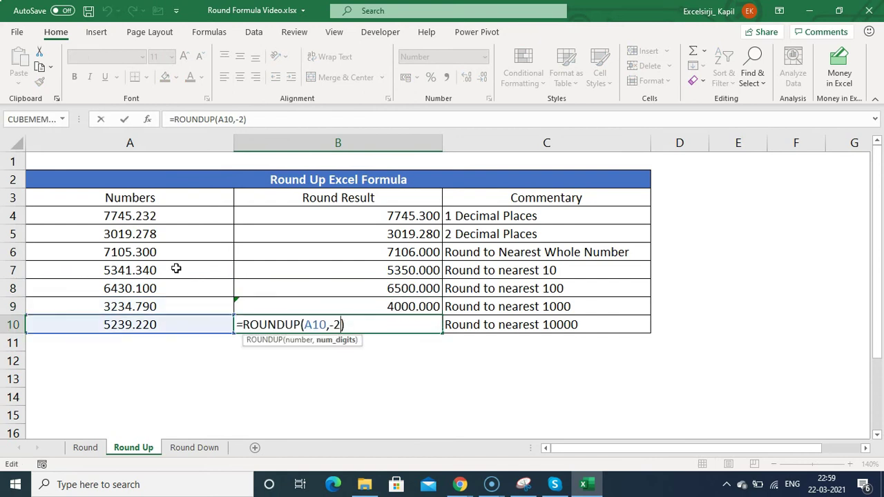
key("BackSpace")
type("4")
key("Return")
key("Up")
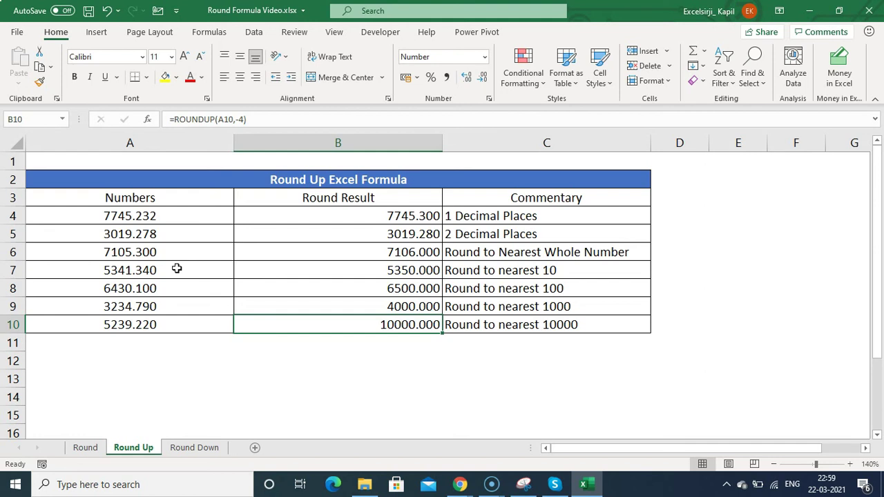
key("F2")
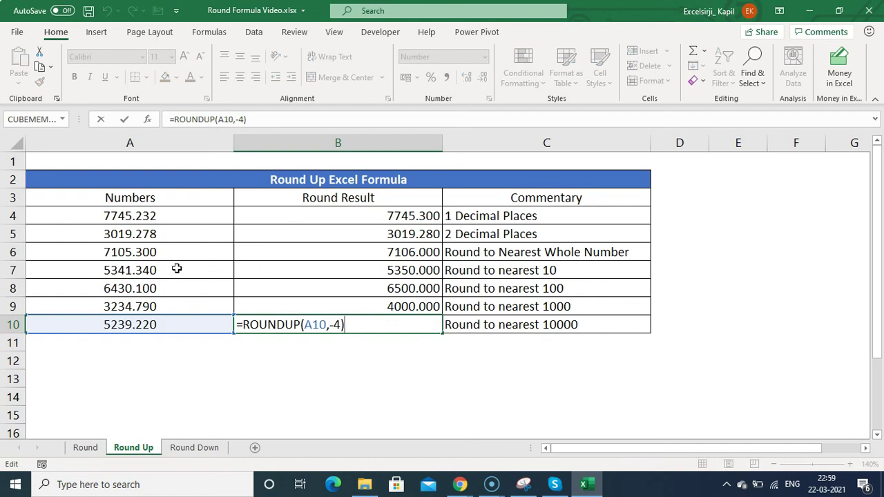
key("Escape")
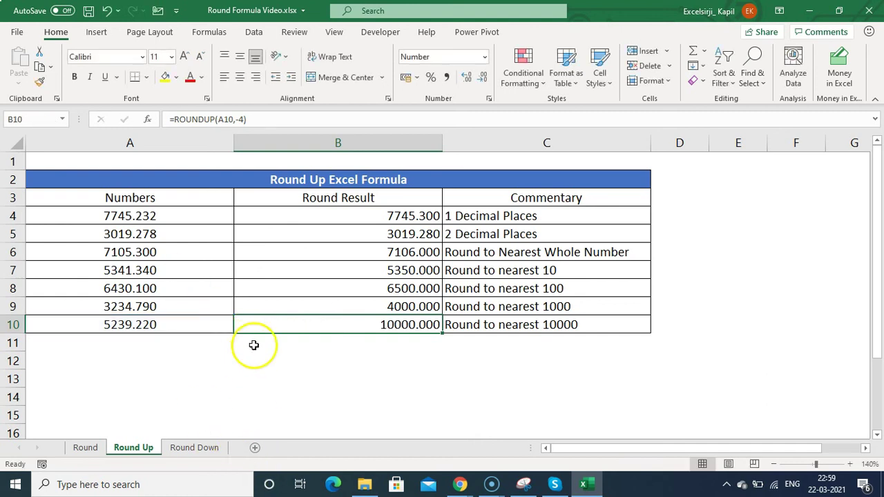
- Copy B4:B10 from the Round Up sheet and paste it into B4 on Round Down
left_click_drag(412, 217, 405, 324)
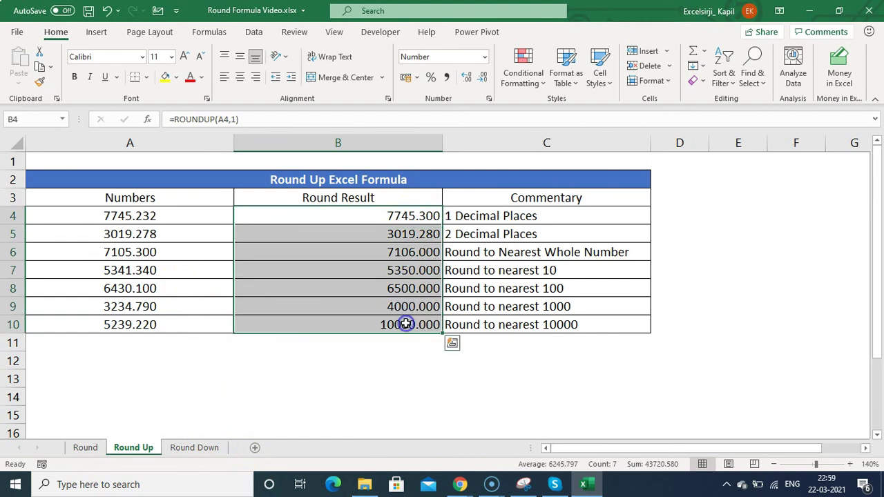
key("ctrl+c")
left_click(195, 448)
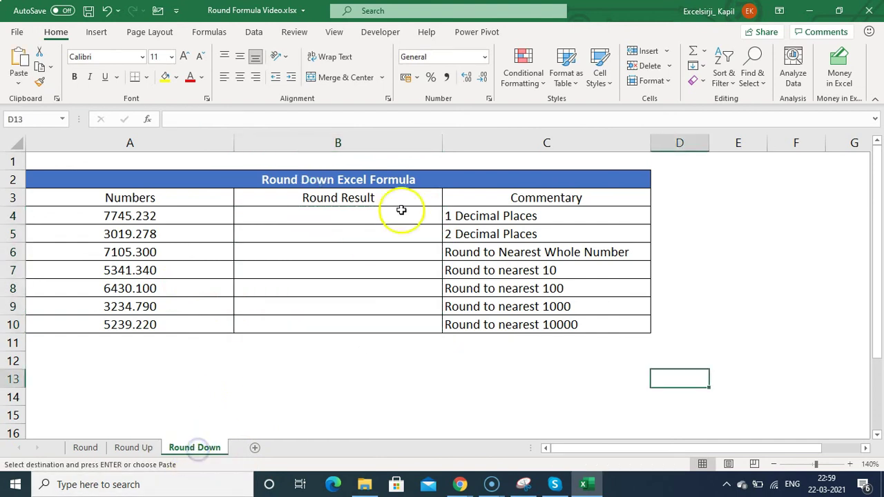
left_click(399, 214)
key("ctrl+v")
key("Escape")
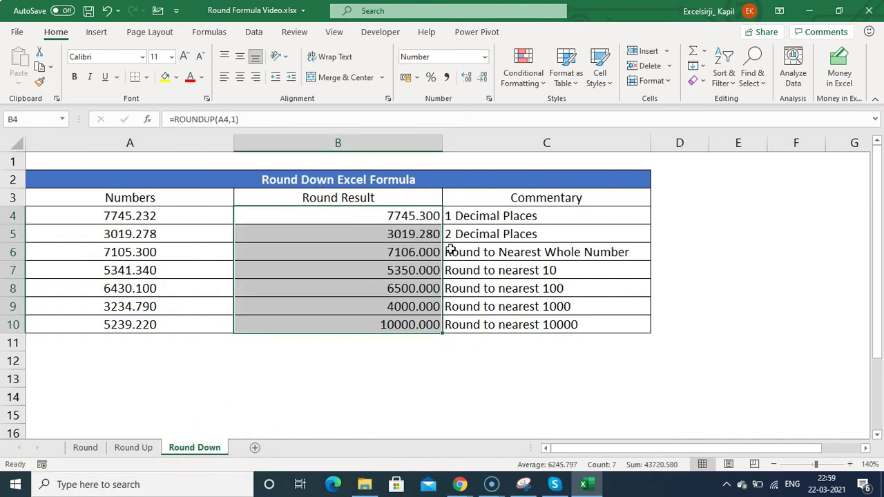
- Undo and redo the paste on Round Down, then open and close Find and Replace
key("Right")
key("ctrl+z")
key("ctrl+y")
key("ctrl+h")
key("Escape")
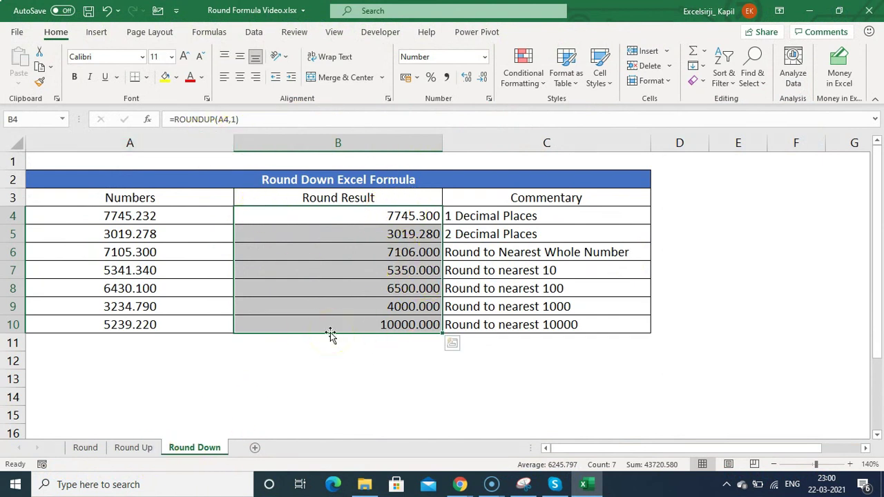
- Replace "up" with "down" across B4:B10, turning all seven formulas into ROUNDDOWN
left_click(374, 237)
left_click_drag(375, 216, 378, 327)
key("ctrl+h")
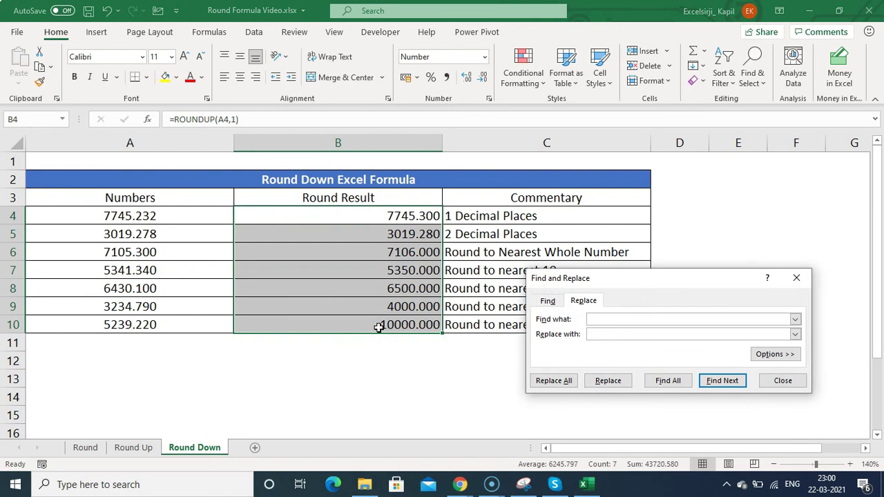
type("down")
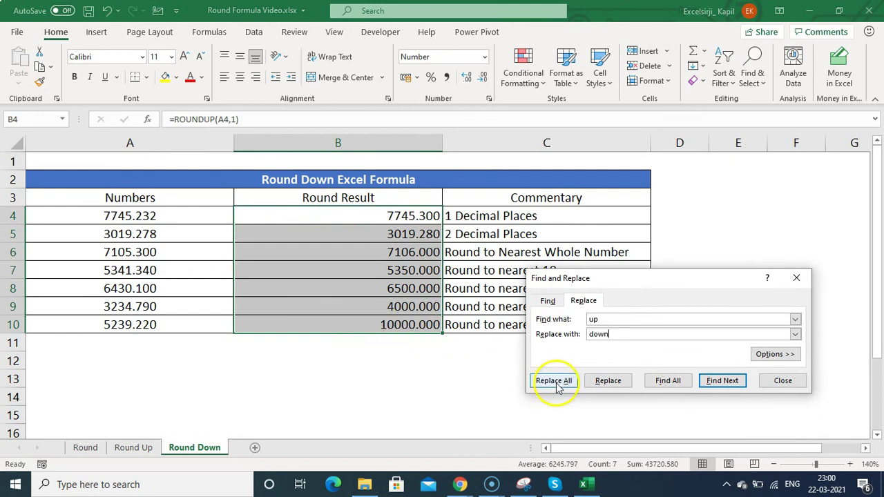
left_click(554, 381)
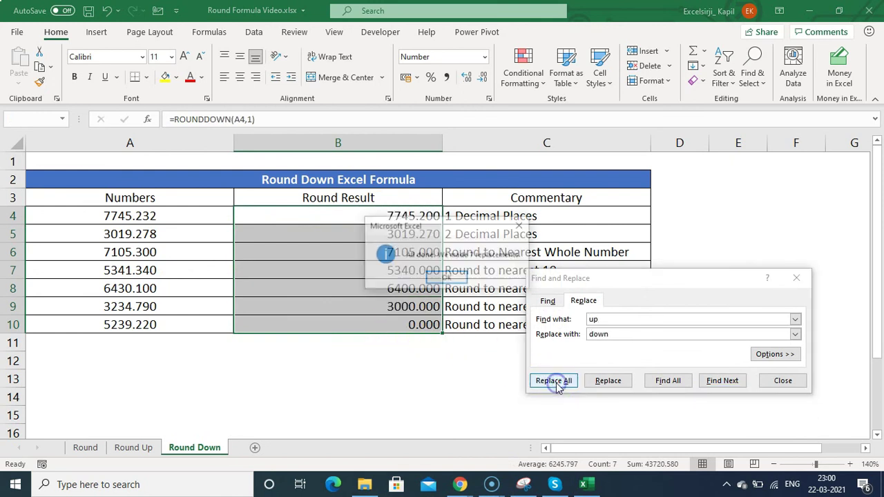
left_click(447, 280)
left_click(795, 381)
left_click(413, 215)
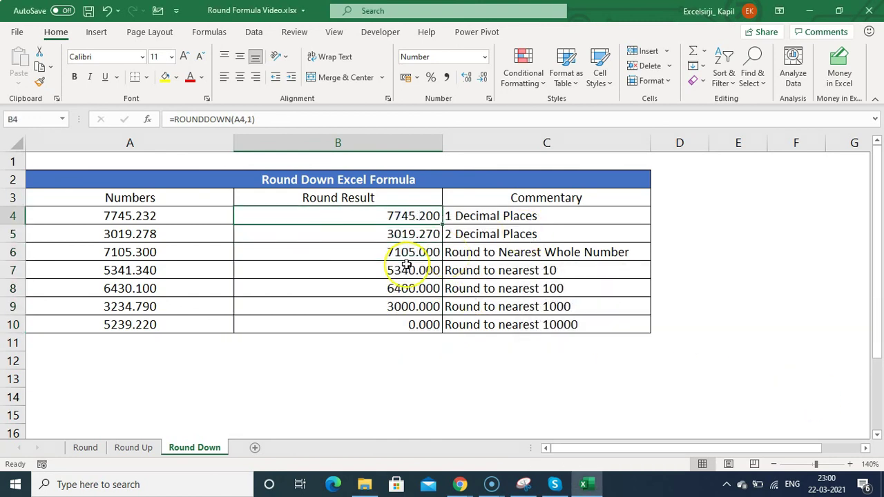
left_click(424, 235)
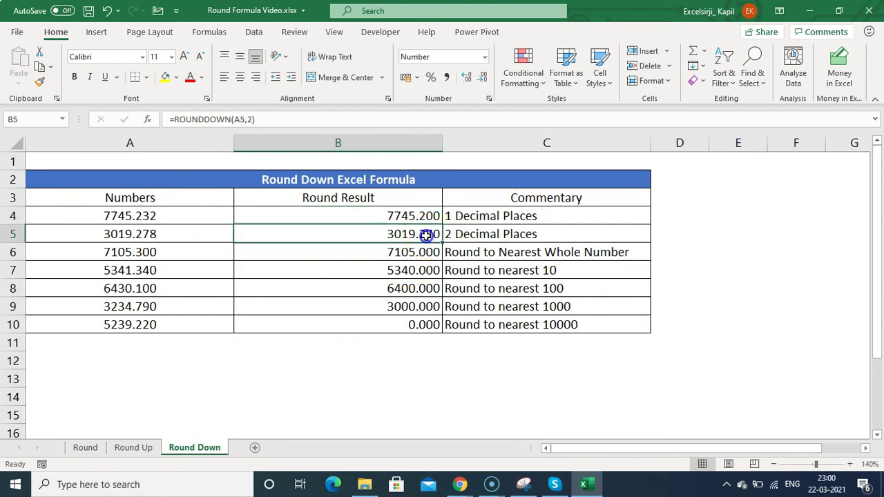
left_click(408, 272)
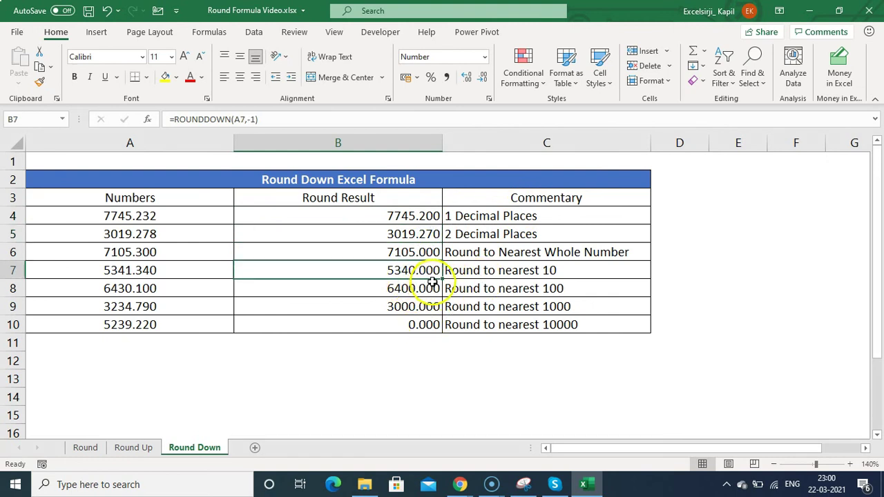
left_click(408, 325)
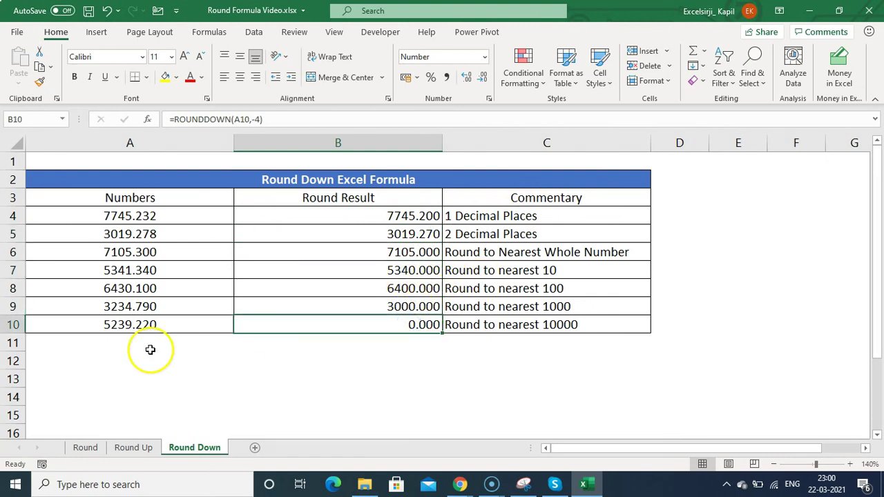